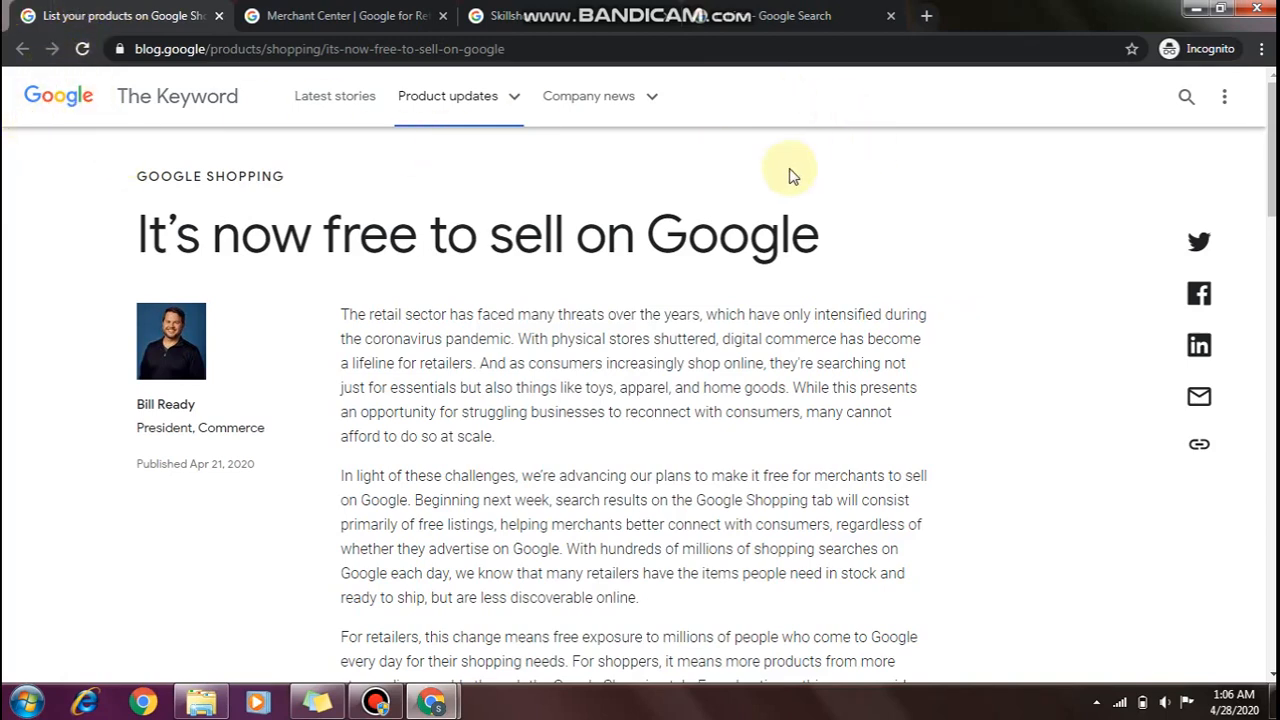
Step: Read the article "It's now free to sell on Google" down to its phone illustration of shopping listings
scroll(1272, 150, "down", 1)
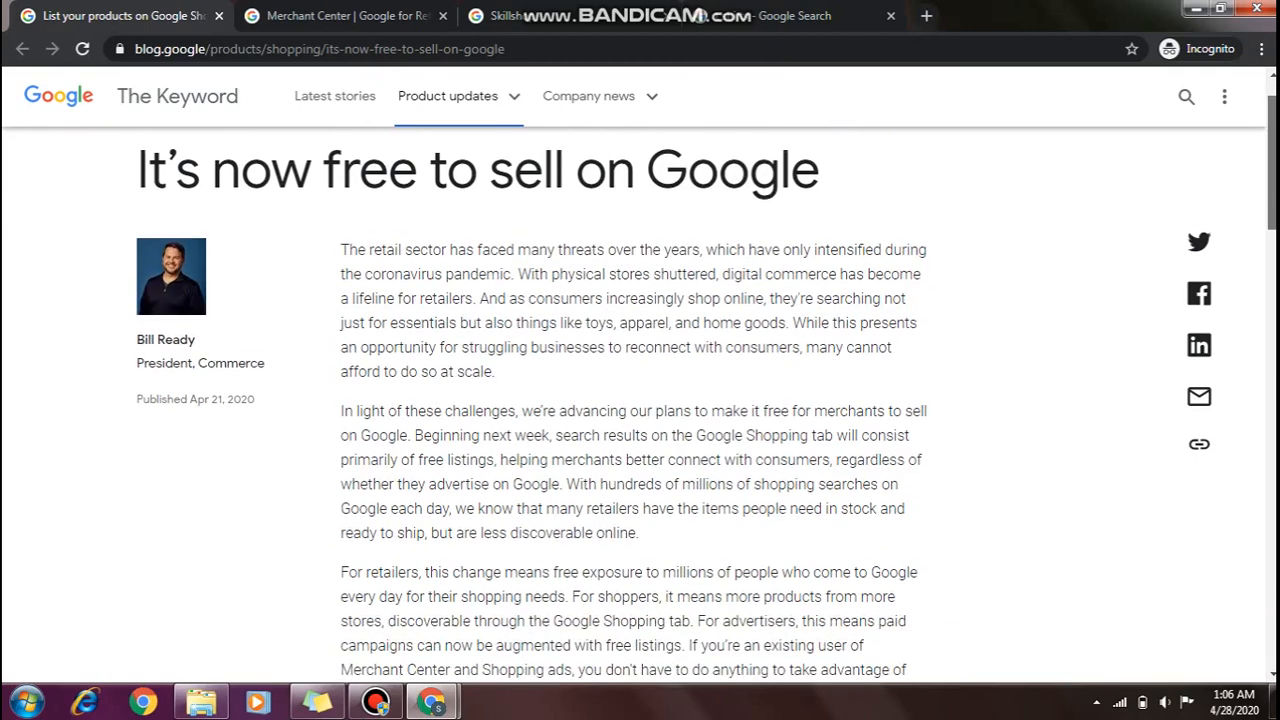
scroll(532, 407, "up", 1)
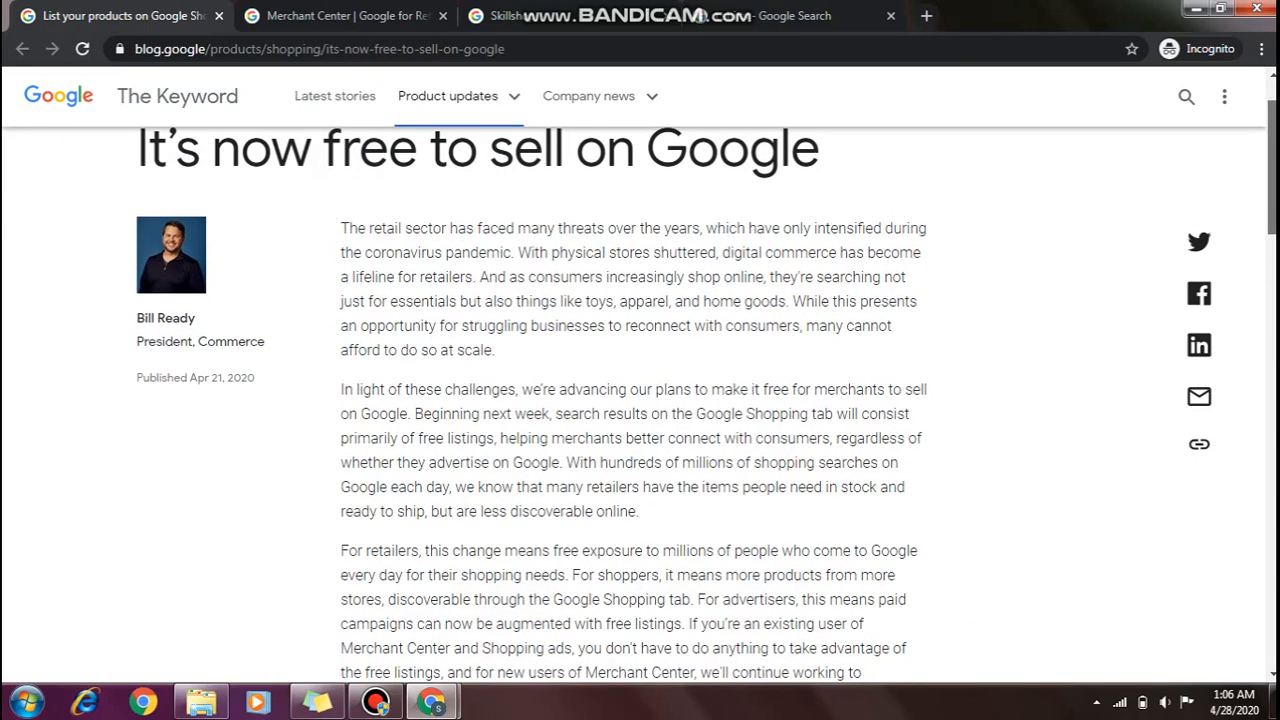
scroll(640, 400, "down", 3)
left_click_drag(1274, 232, 1267, 324)
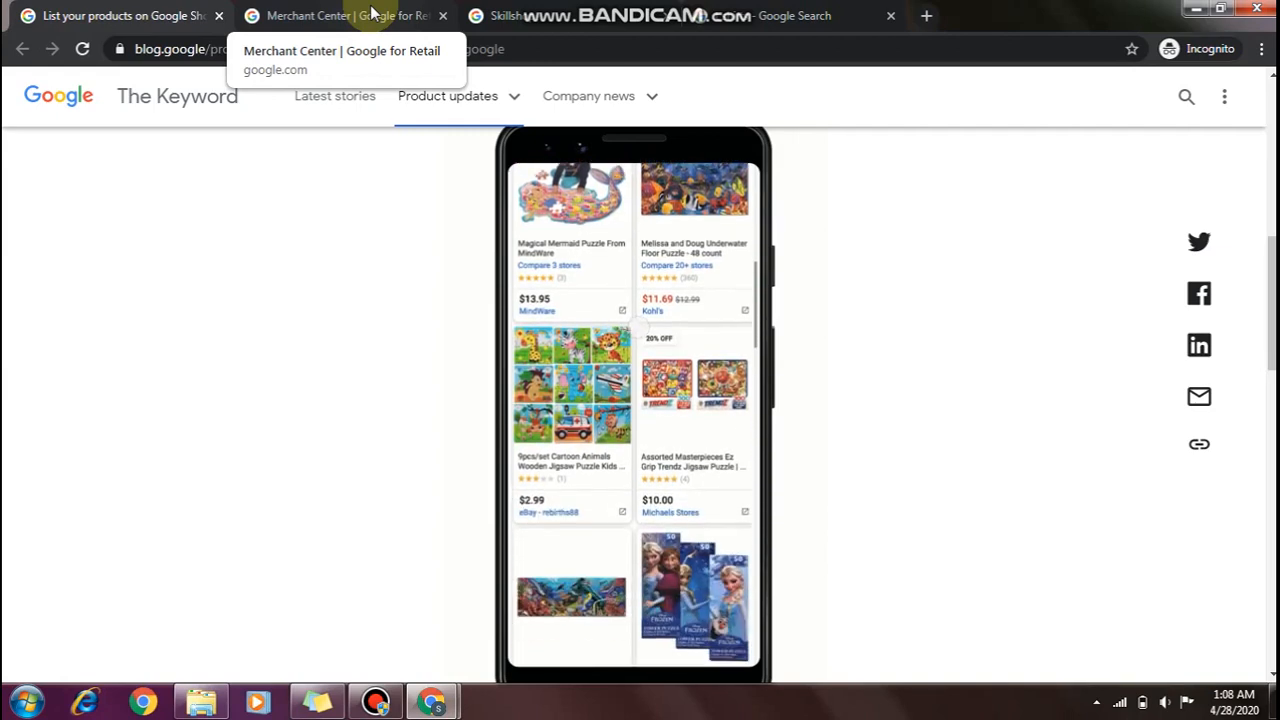
Step: Review the Google for Retail page introducing Merchant Center, including its description and sign-up option
left_click(372, 12)
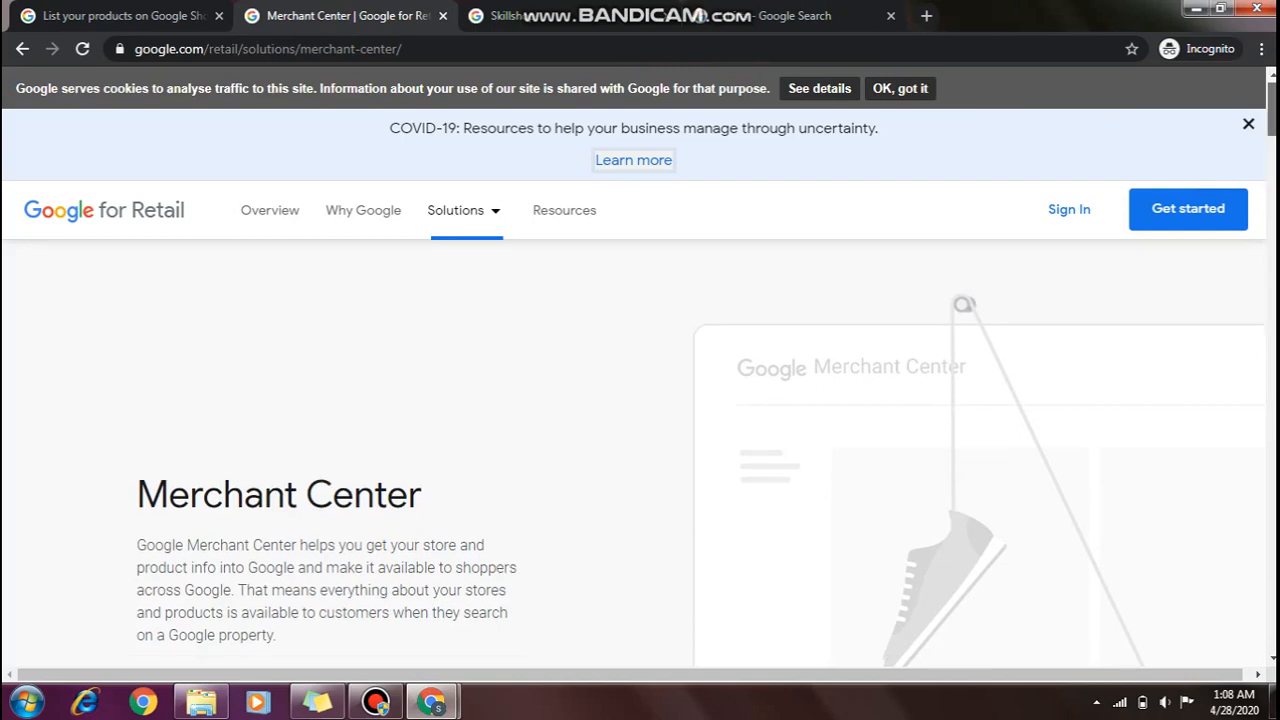
scroll(700, 450, "down", 3)
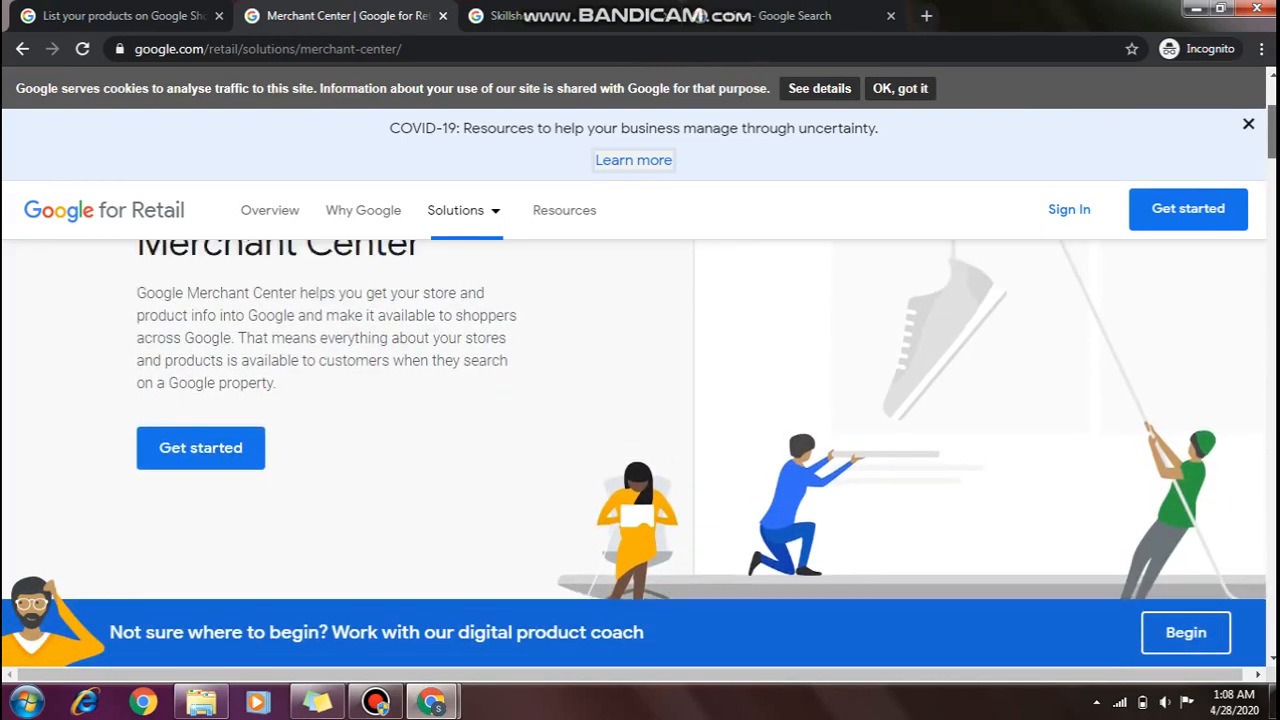
scroll(640, 420, "up", 1)
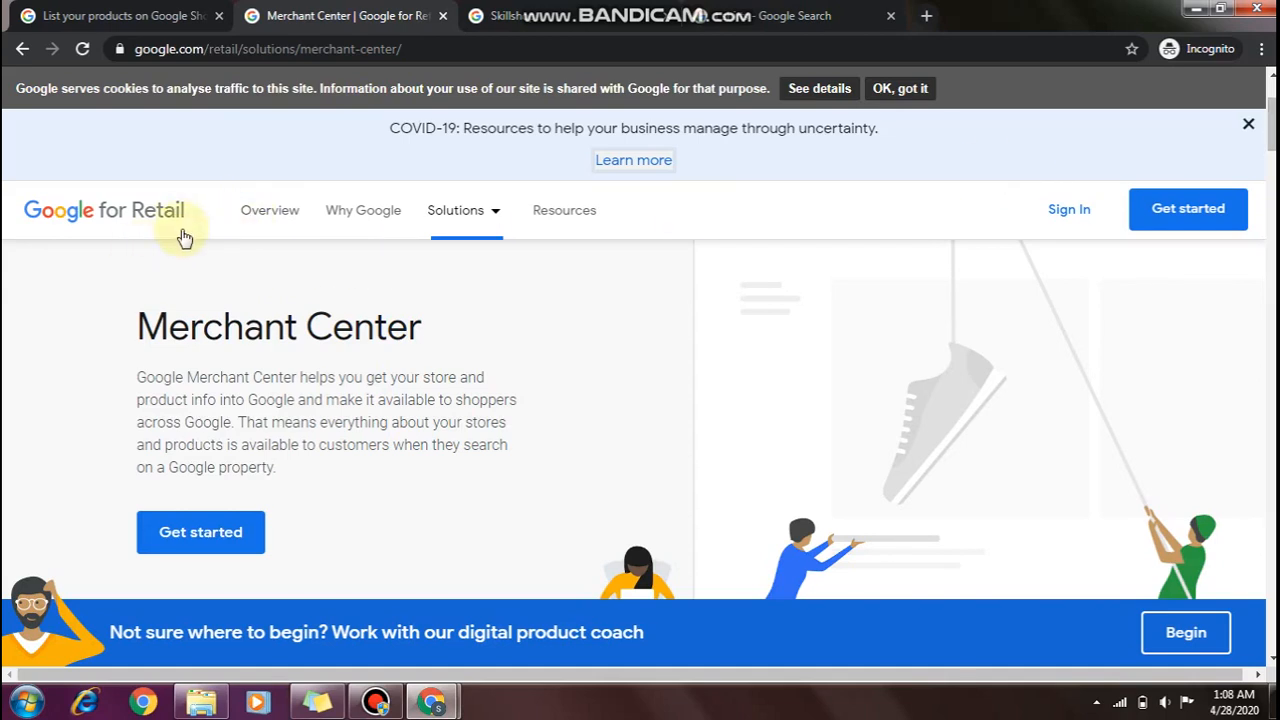
mouse_move(186, 232)
left_mouse_down()
mouse_move(160, 228)
mouse_move(197, 231)
left_mouse_up()
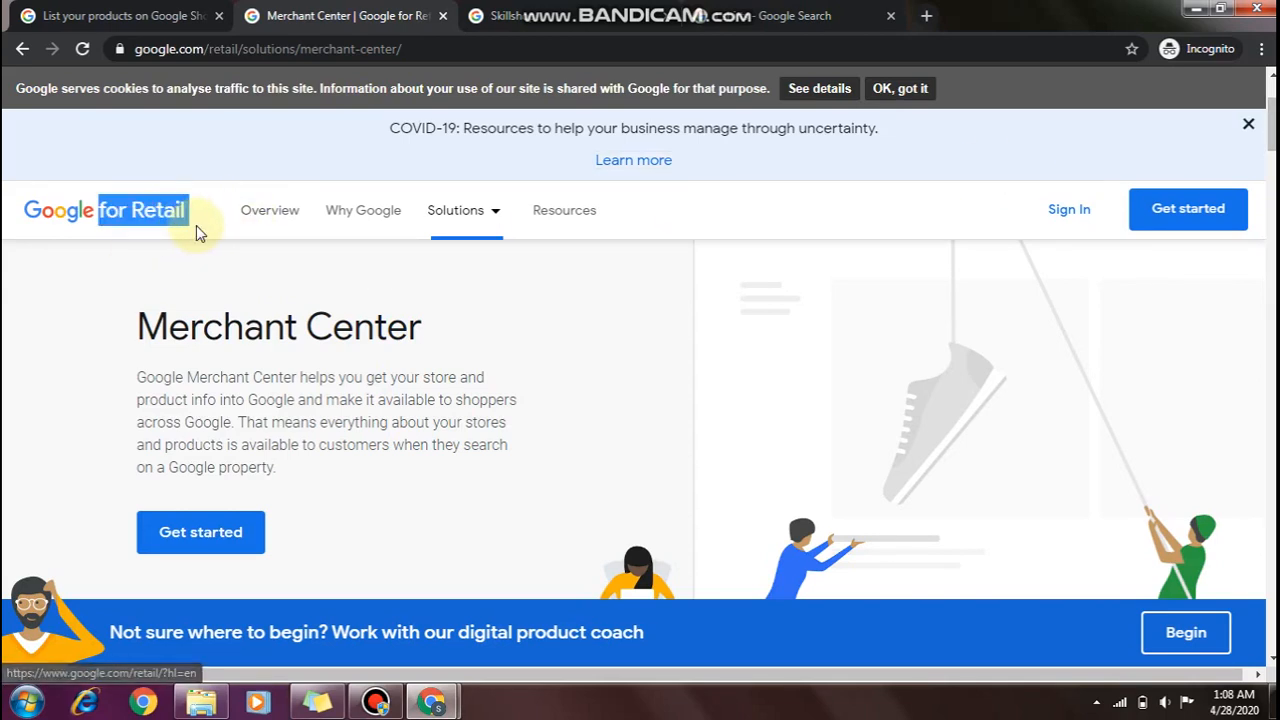
left_click(196, 228)
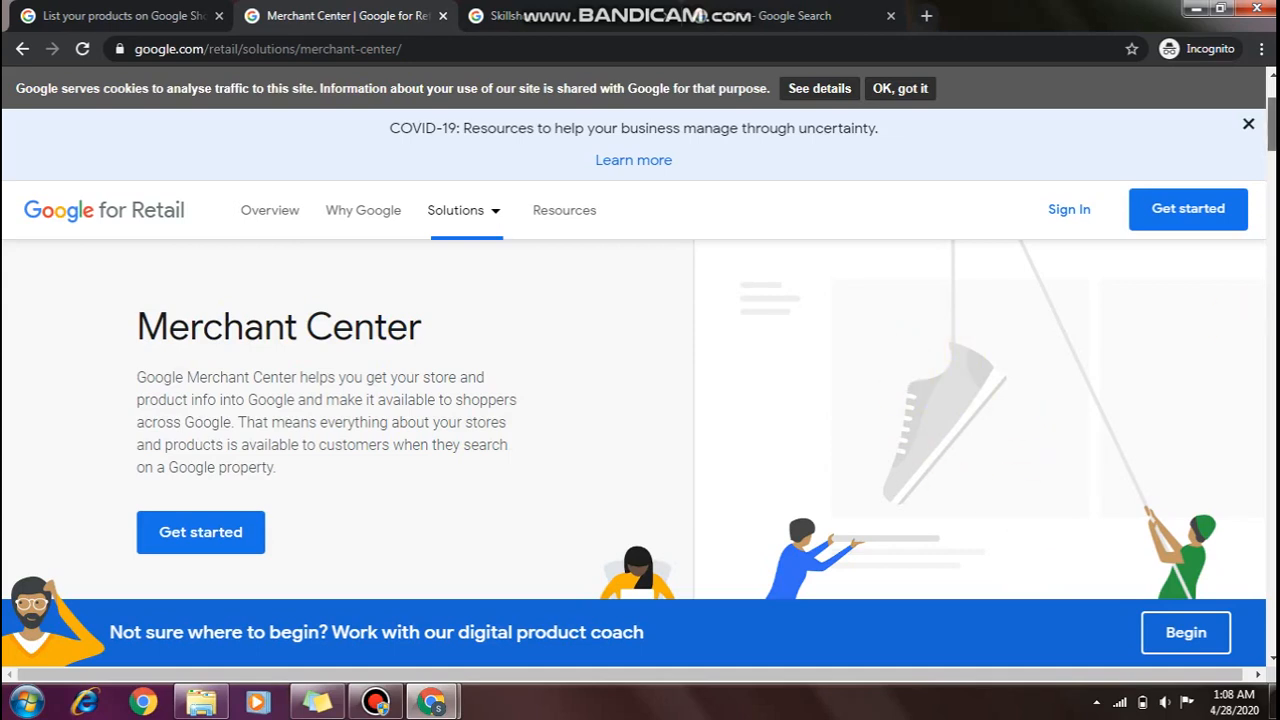
scroll(1066, 289, "down", 2)
scroll(1066, 289, "up", 1)
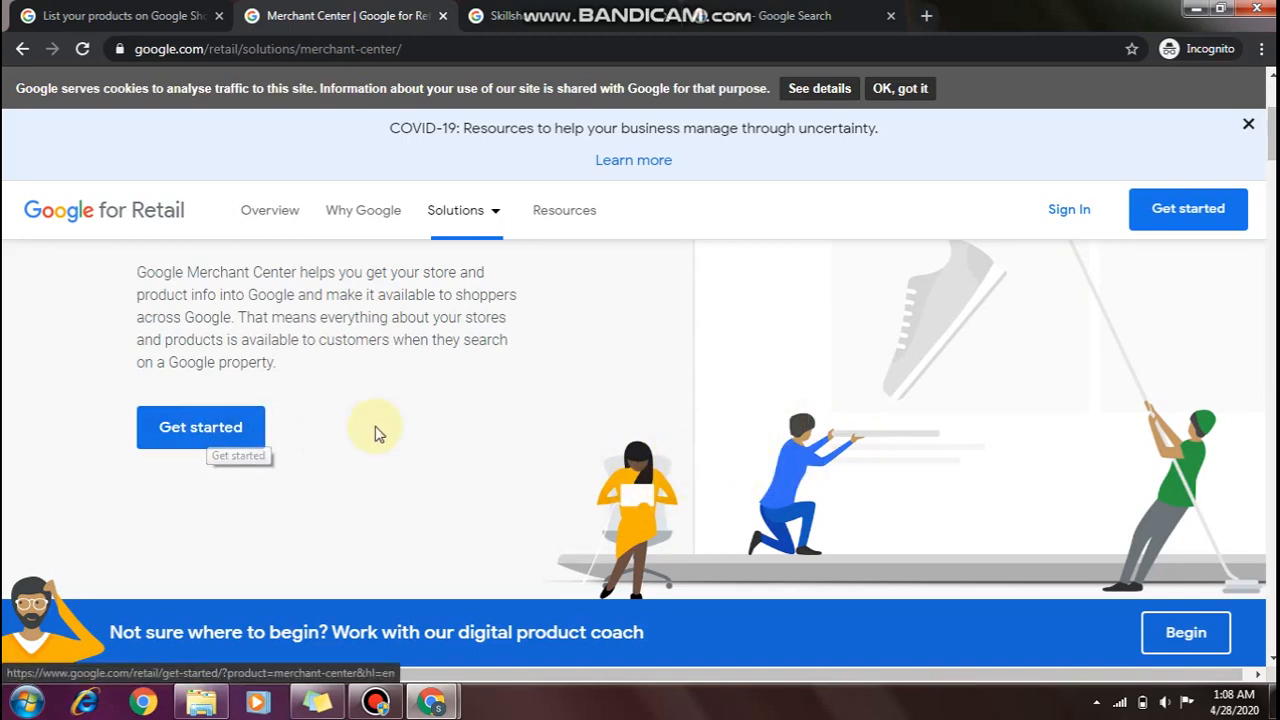
mouse_move(1272, 133)
left_mouse_down()
mouse_move(1274, 337)
mouse_move(1272, 100)
mouse_move(1272, 137)
left_mouse_up()
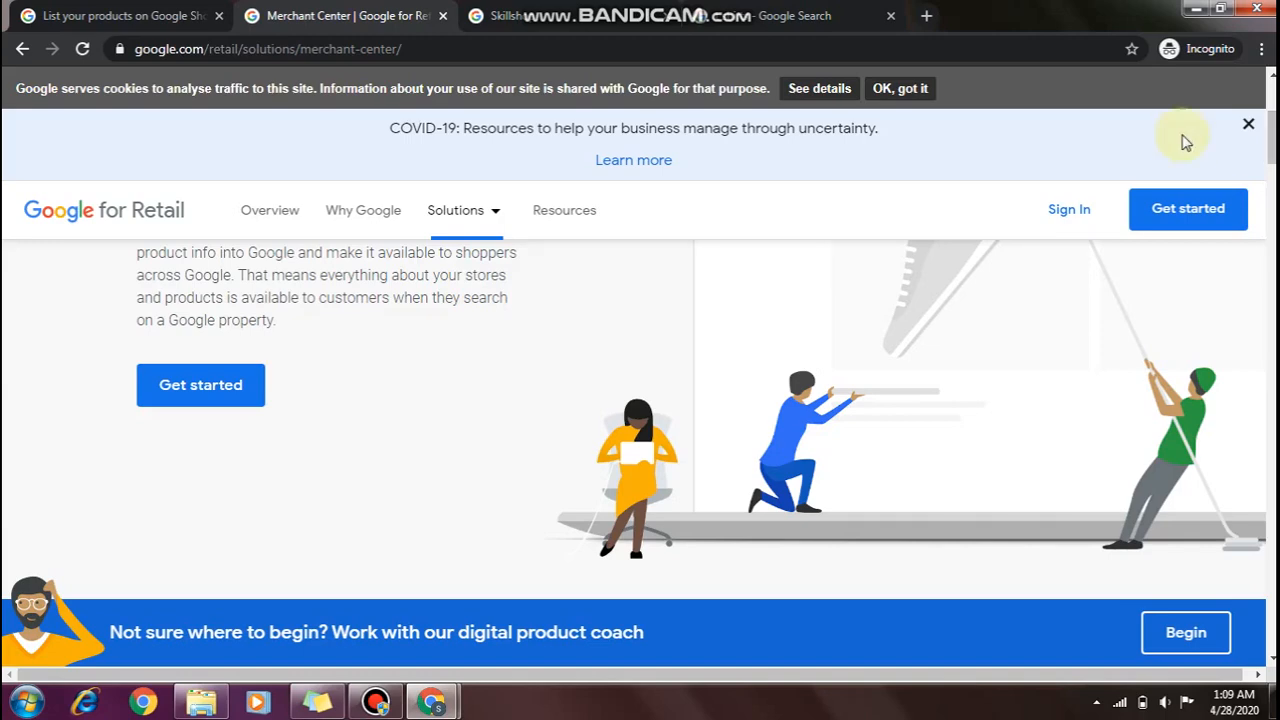
Step: Bring up the Google search results for "t shirts" and dismiss the location permission request
left_click(793, 28)
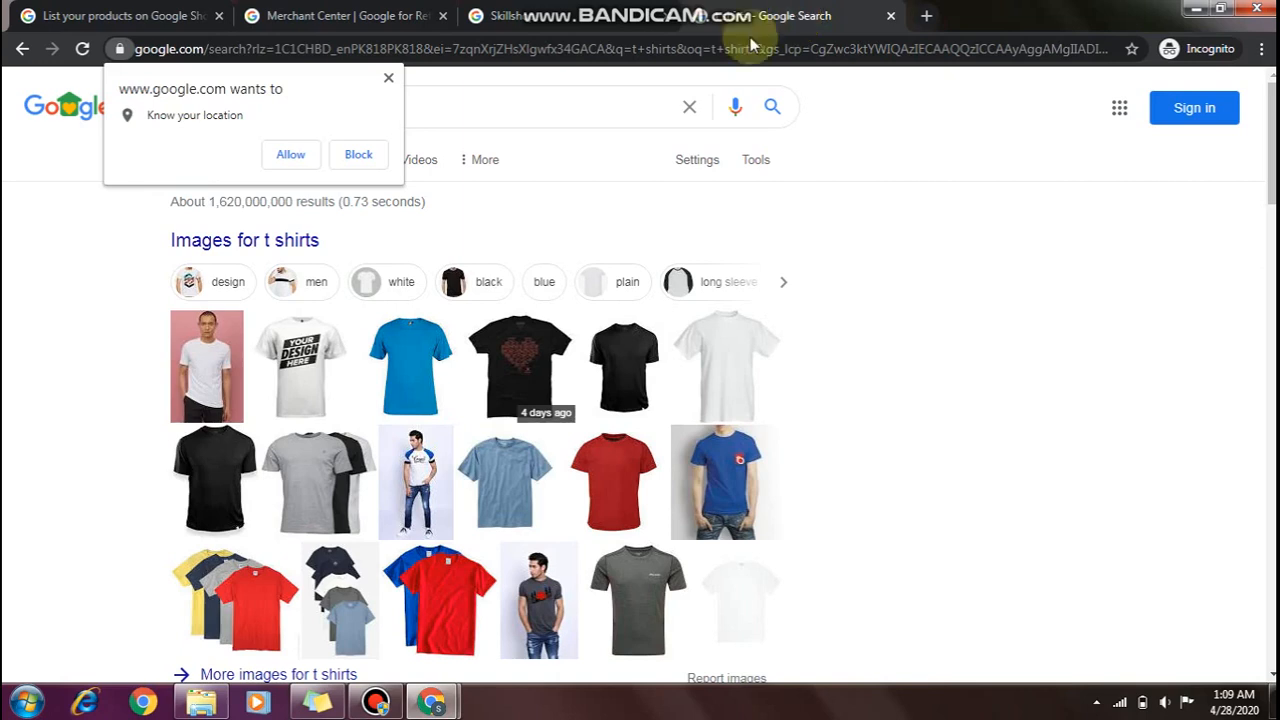
left_click(646, 114)
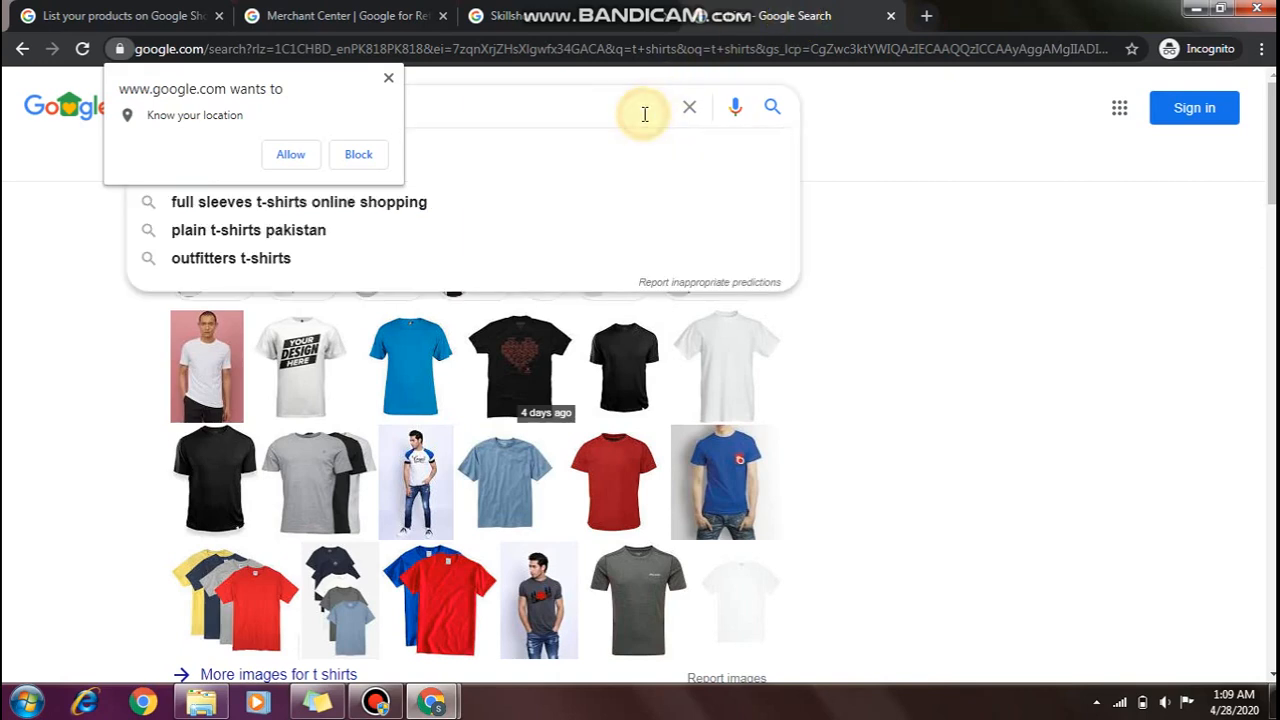
left_click(388, 77)
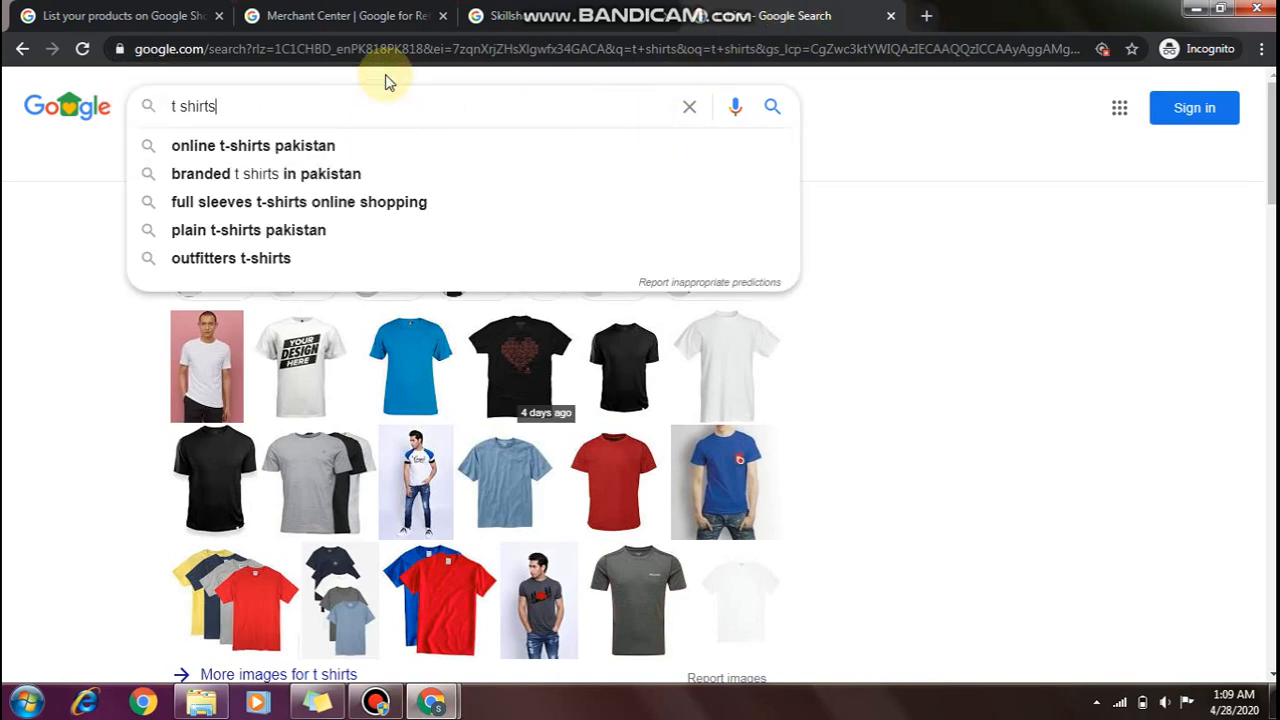
left_click(375, 160)
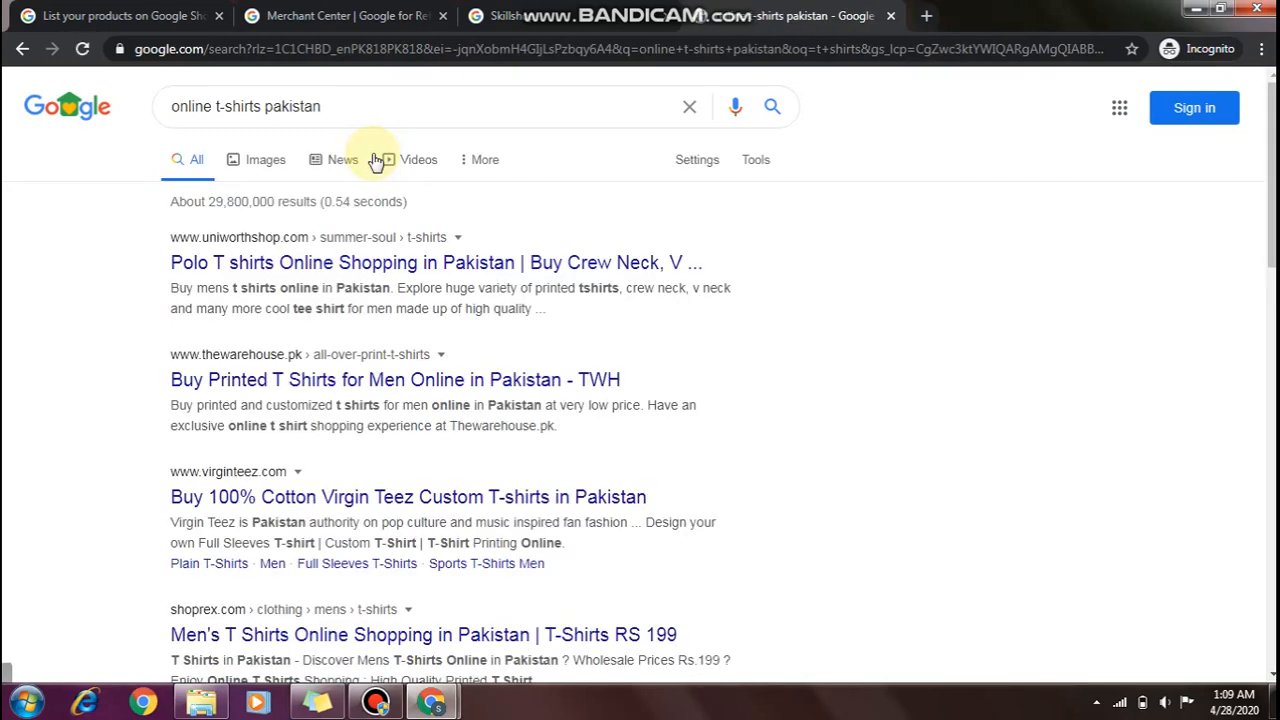
left_click(22, 48)
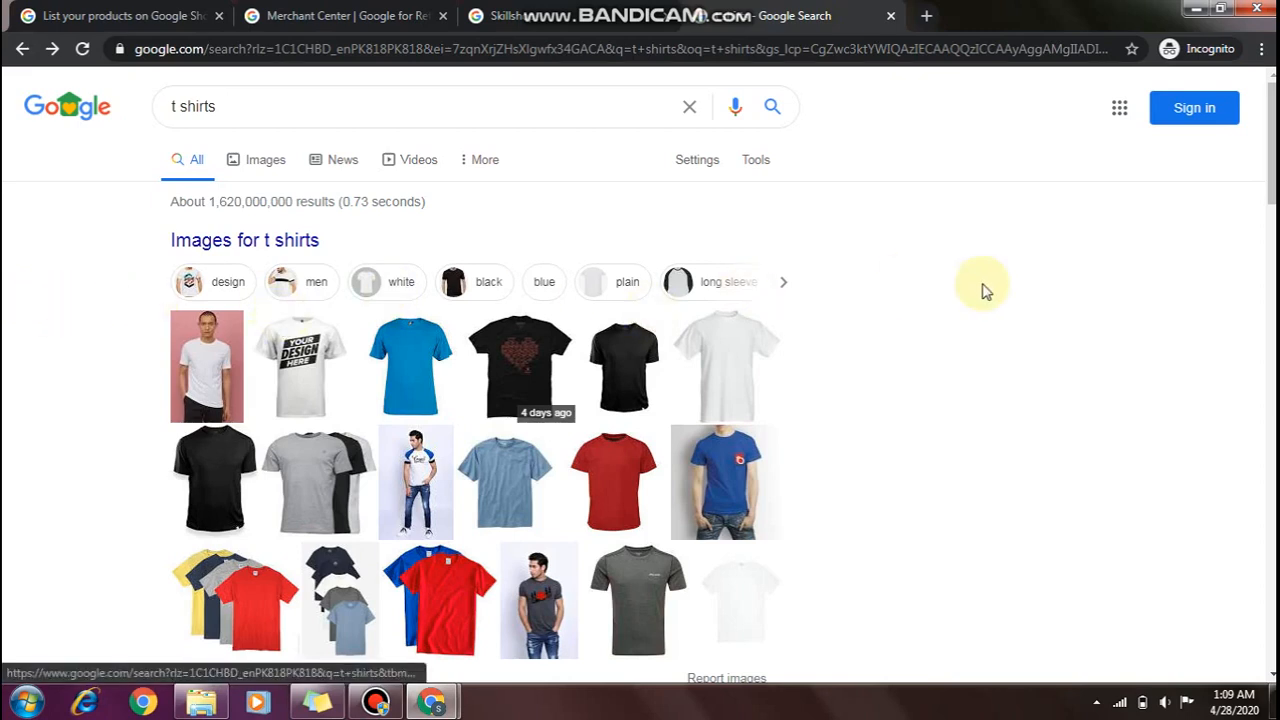
Step: Open the red T-shirt from the image results and examine its listing details
scroll(641, 375, "down", 1)
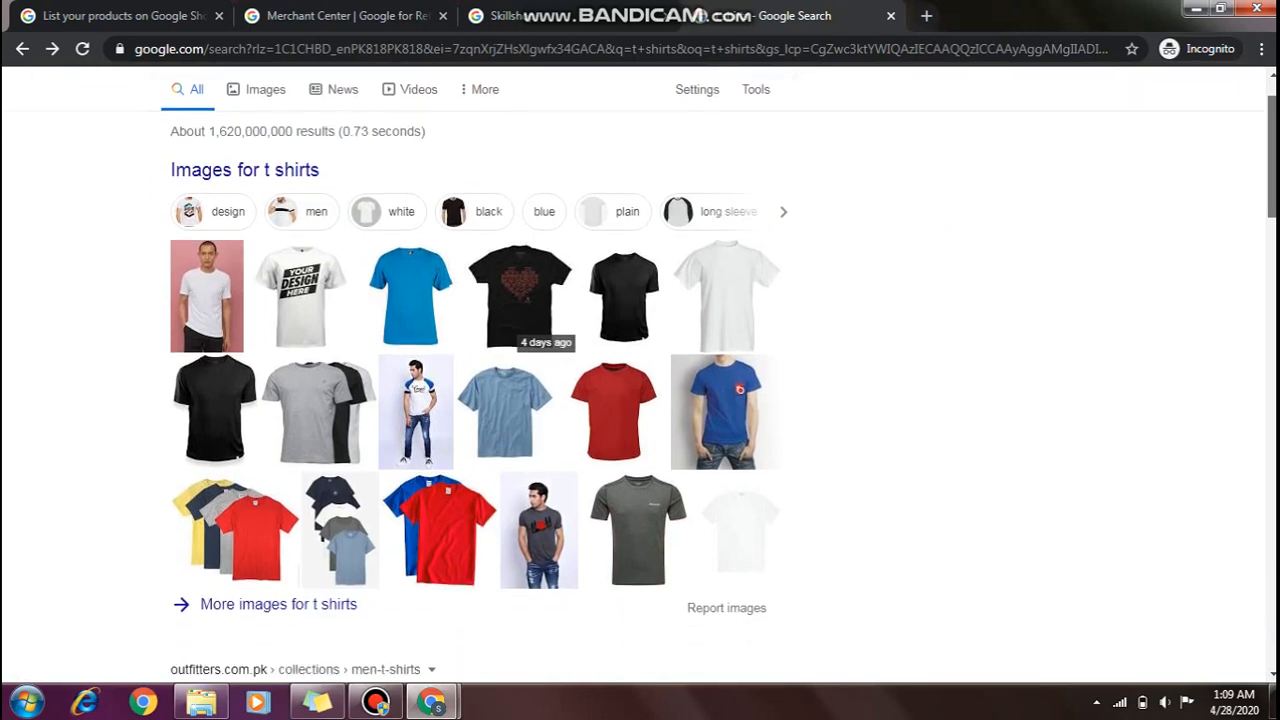
scroll(641, 375, "up", 1)
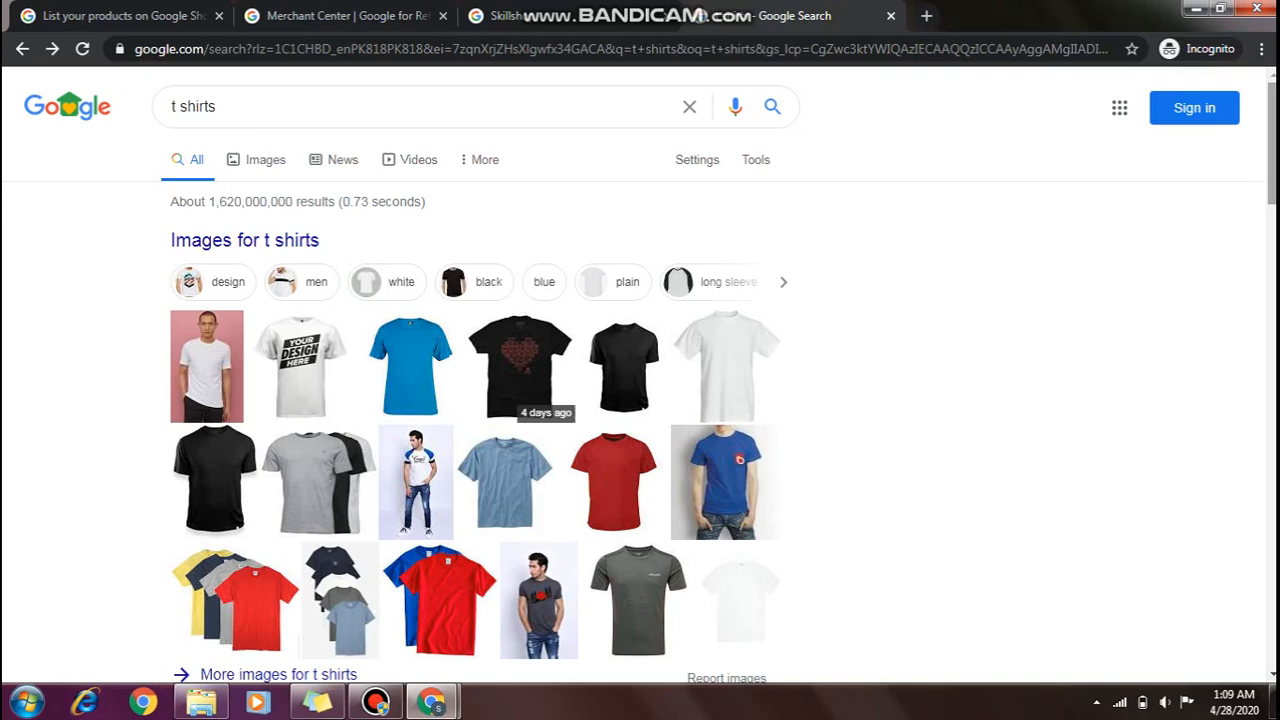
left_click_drag(1272, 168, 1272, 172)
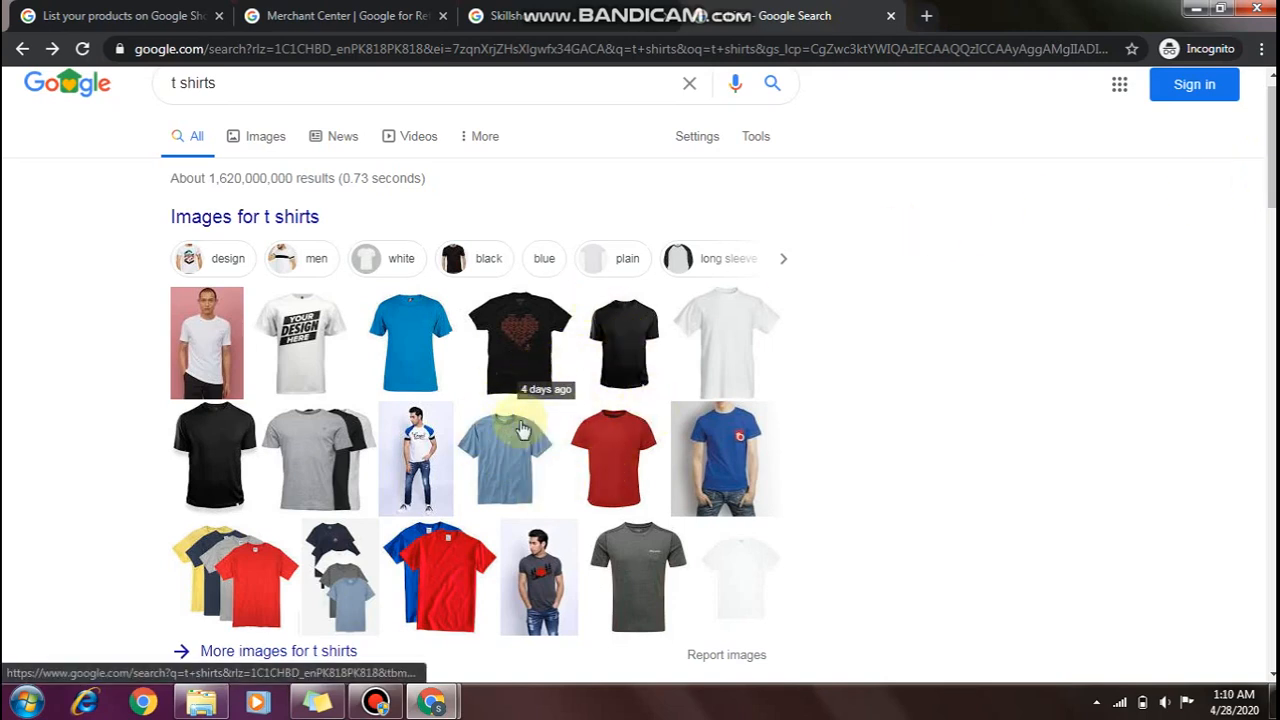
left_click(614, 441)
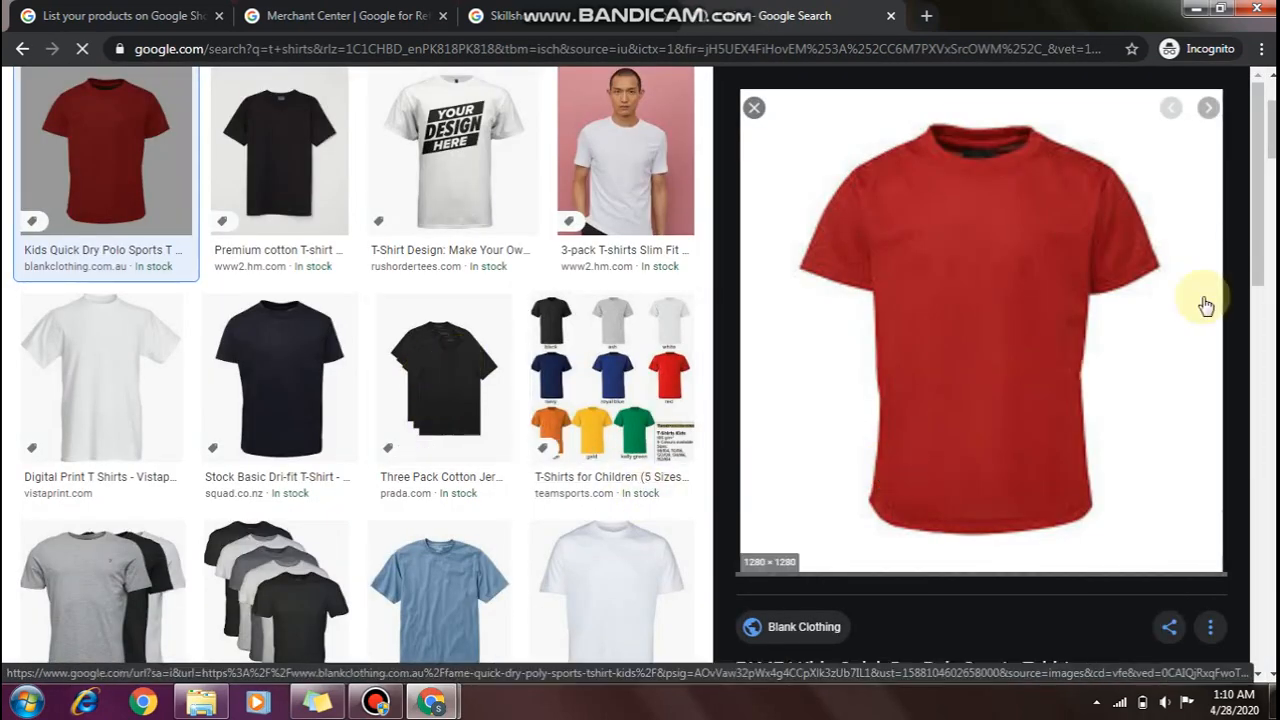
left_click_drag(1256, 264, 1257, 294)
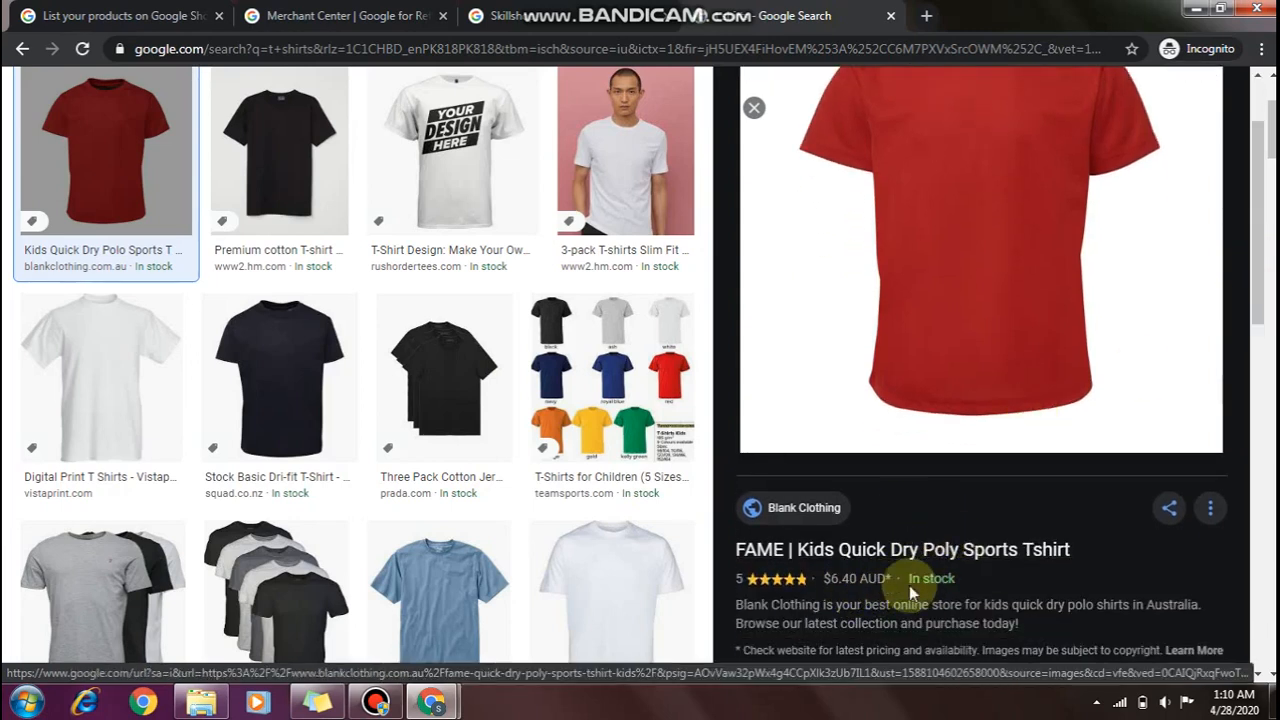
Step: Highlight the red T-shirt's title, price and stock details, and view its product page on the Blank Clothing store
left_click(966, 576)
left_click_drag(948, 580, 1070, 551)
left_click(1118, 552)
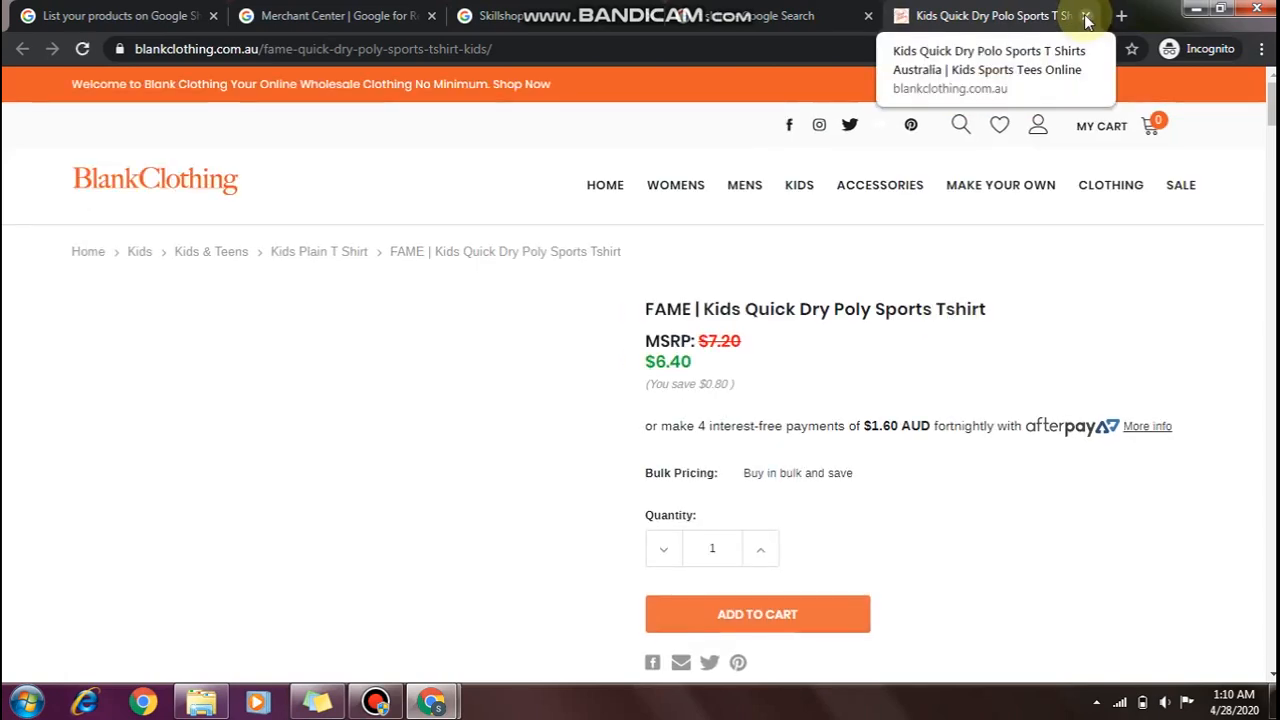
left_click(1087, 16)
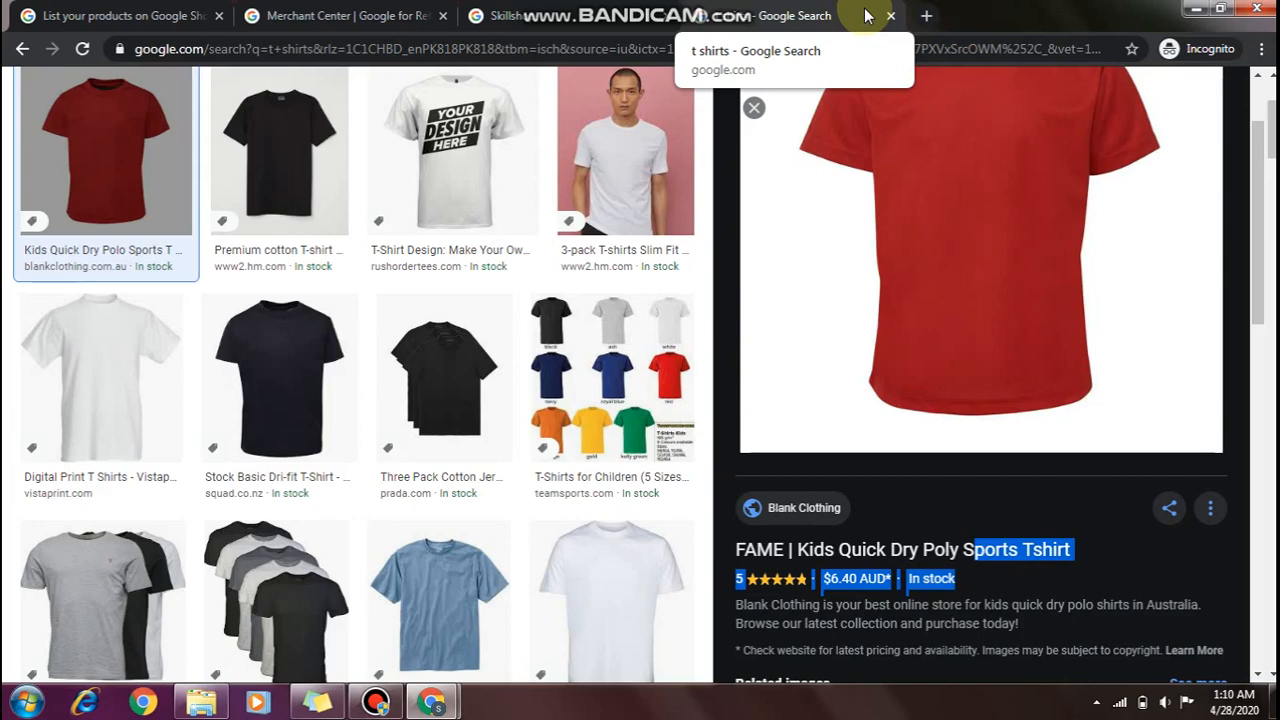
Step: Return to the Merchant Center introduction page and start setting up a Merchant Center account
left_click(352, 14)
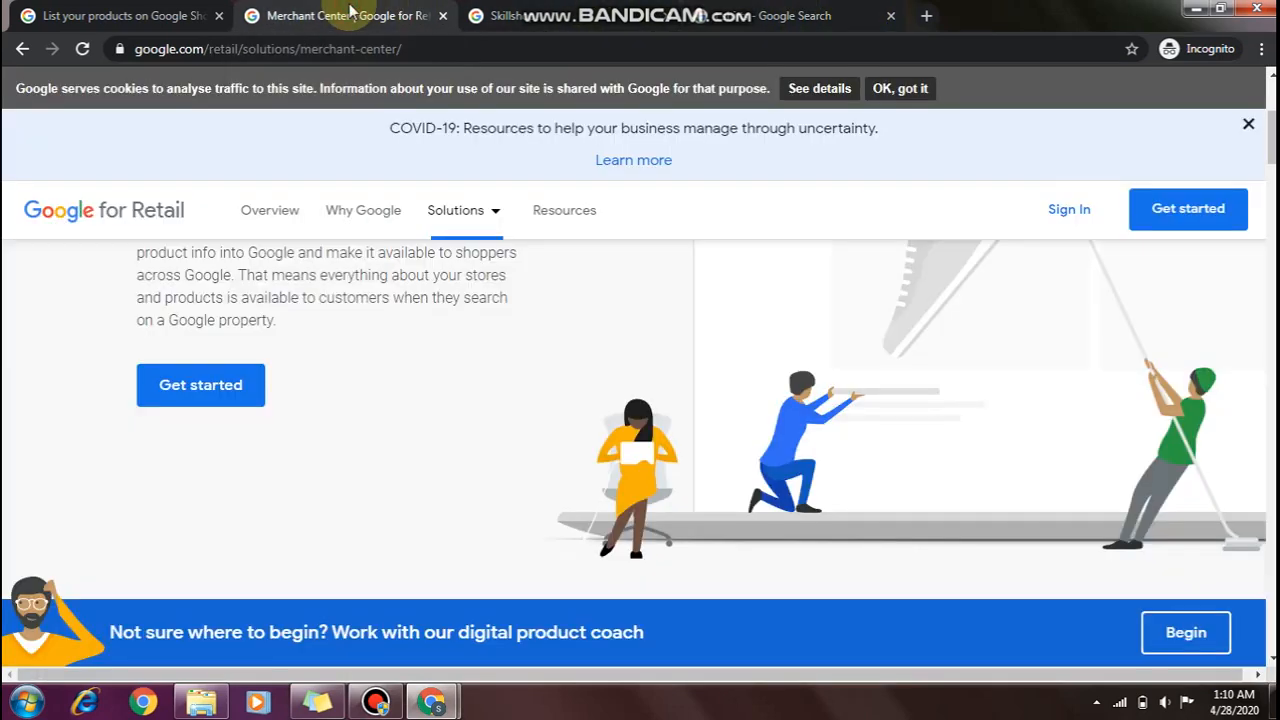
left_click(197, 380)
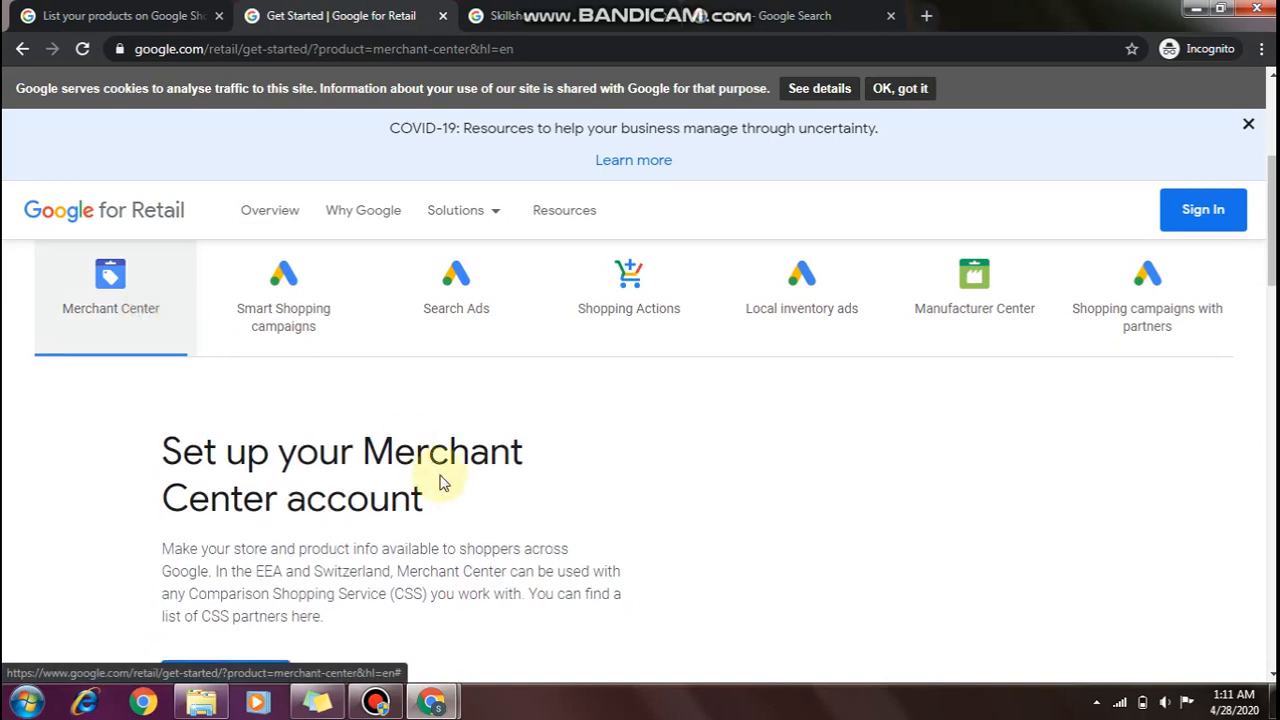
scroll(968, 372, "down", 2)
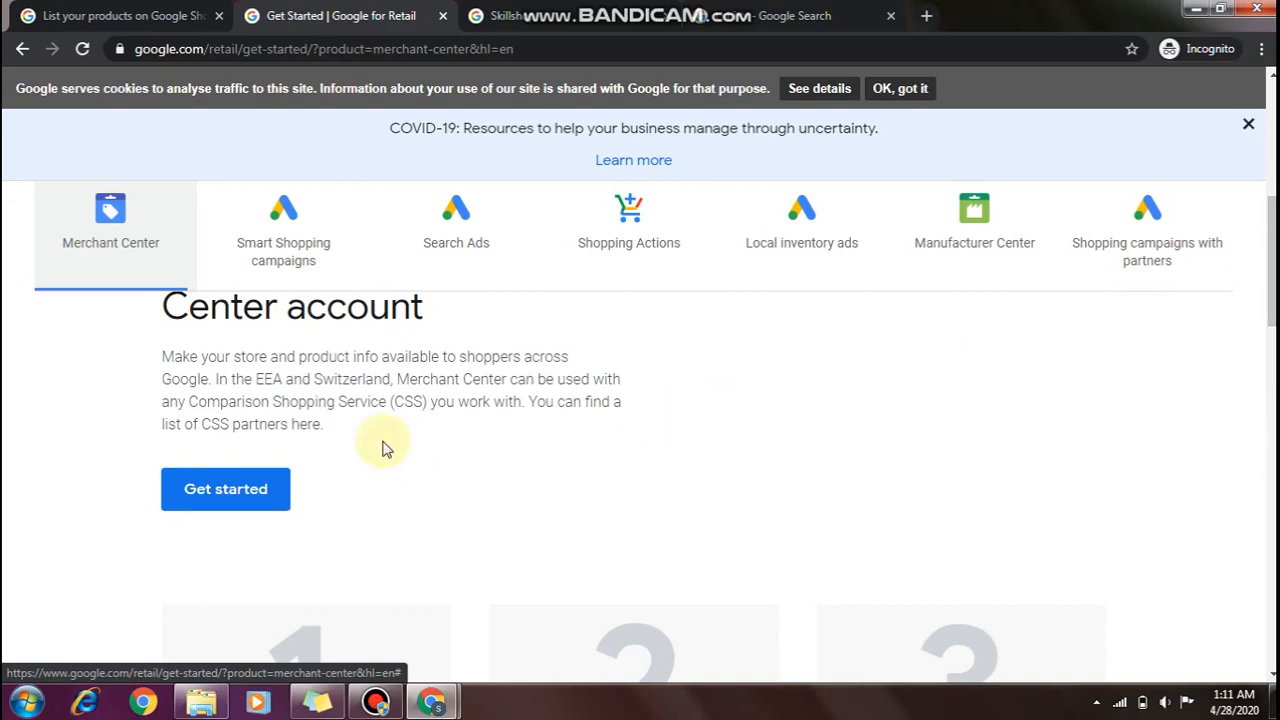
left_click(246, 497)
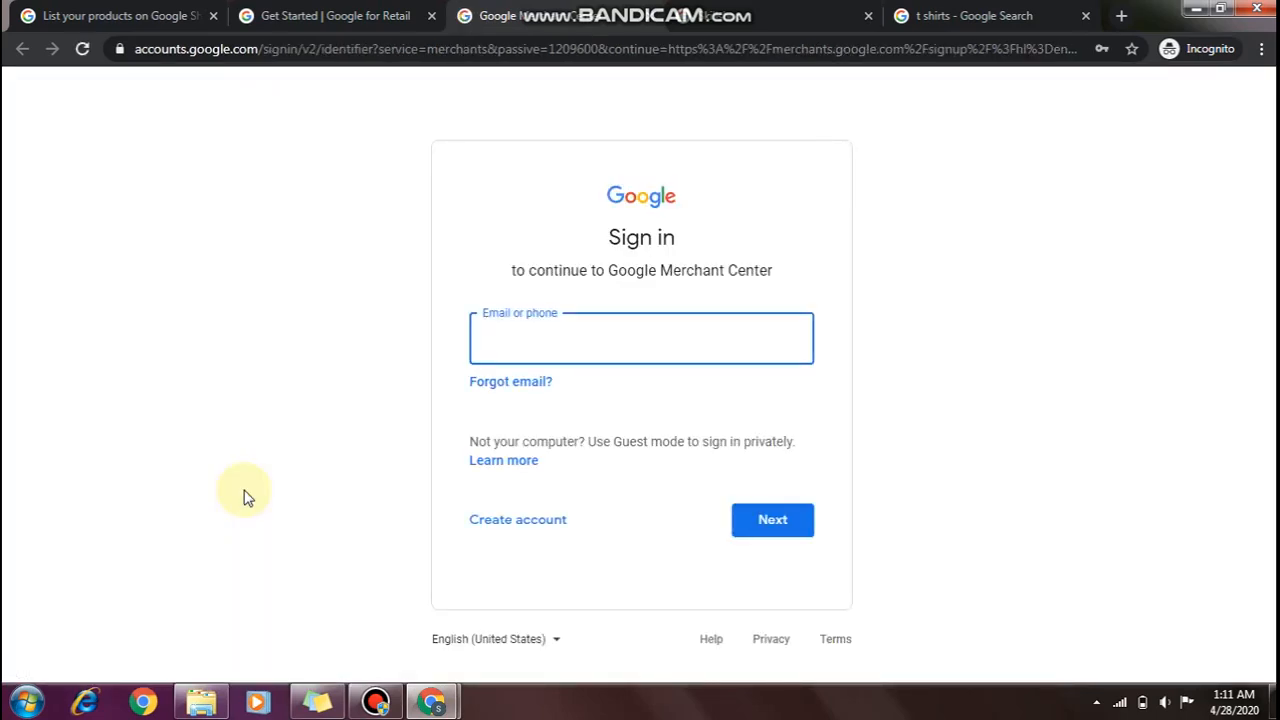
Step: Sign in to Google Merchant Center with the saved account's e-mail address and account password
left_click(624, 309)
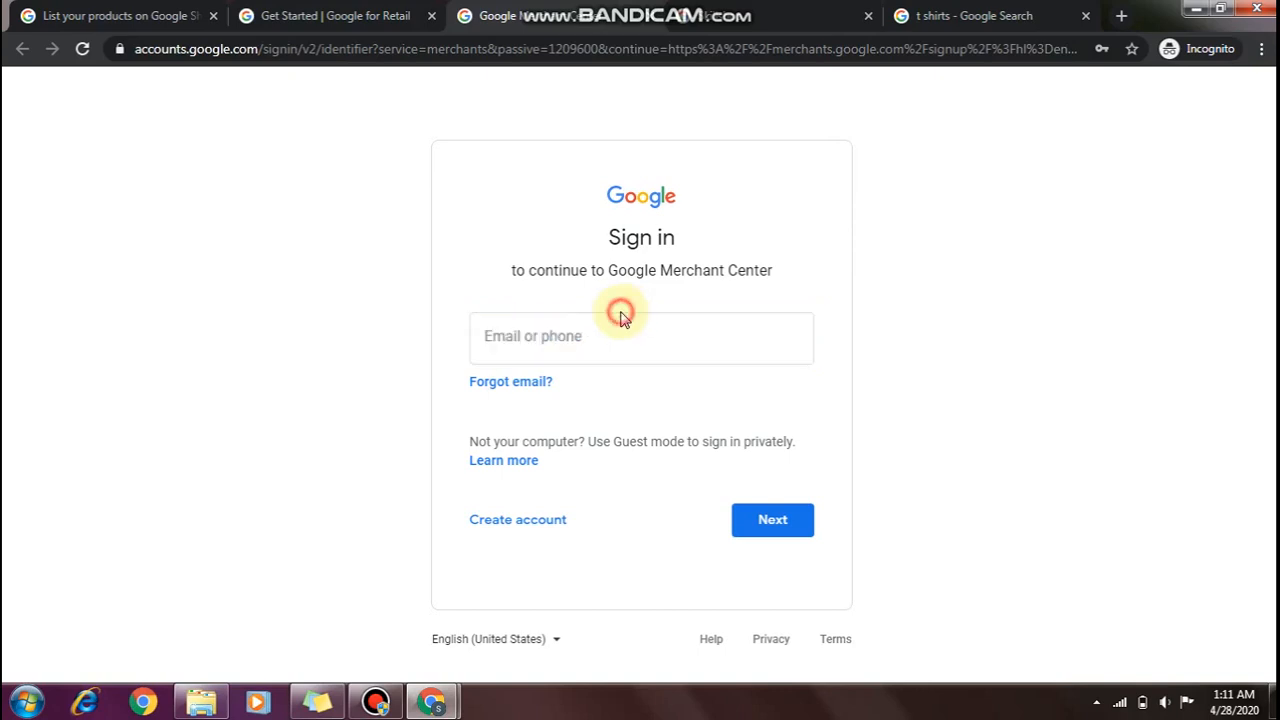
left_click(634, 343)
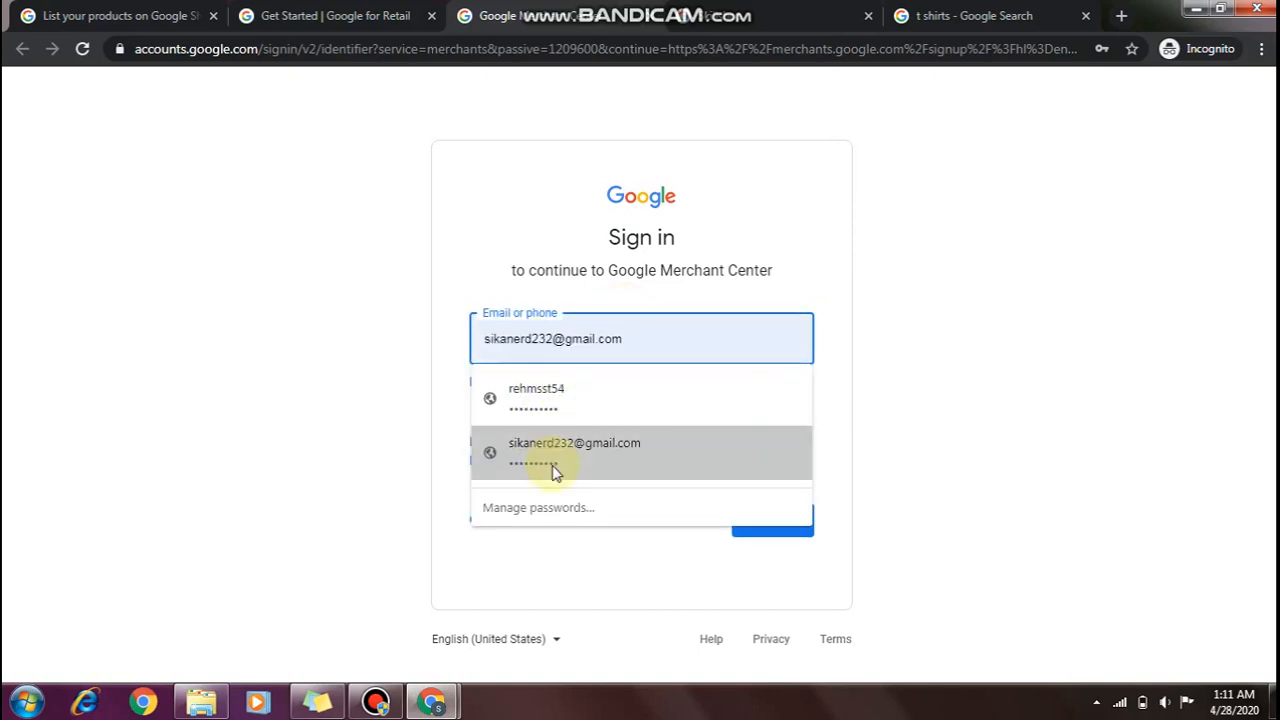
left_click(518, 462)
left_click(764, 524)
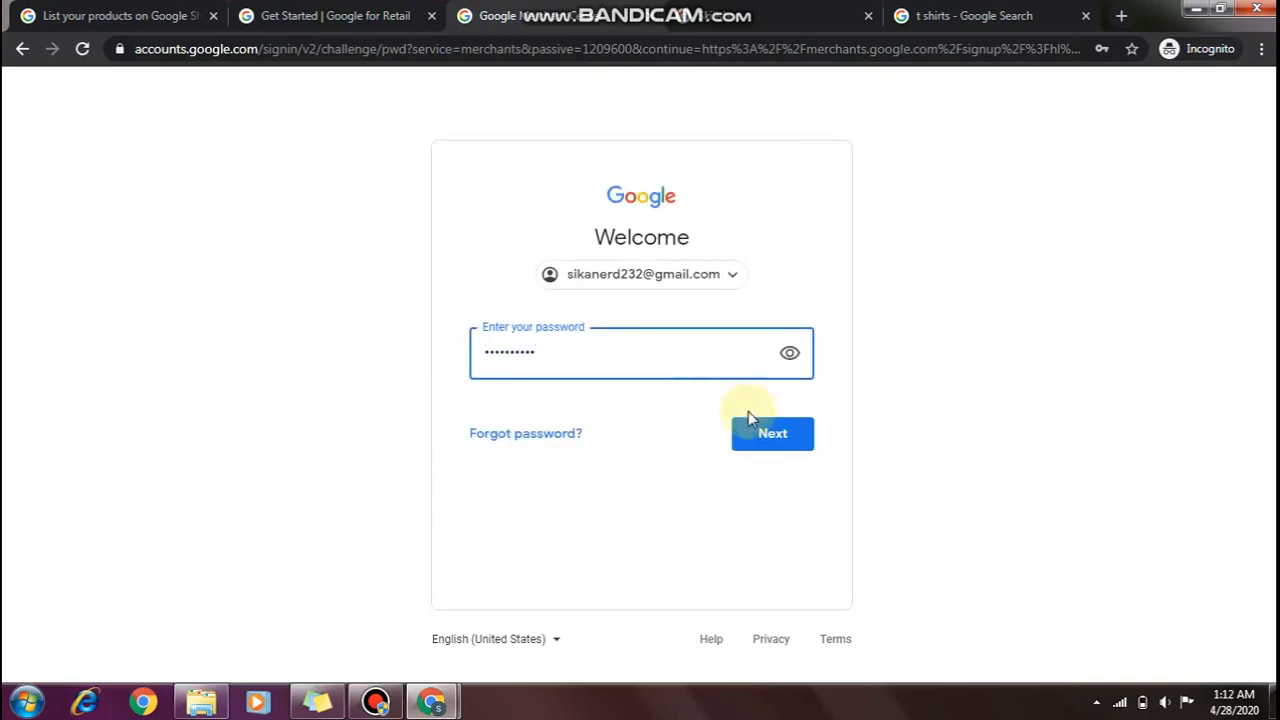
left_click(766, 441)
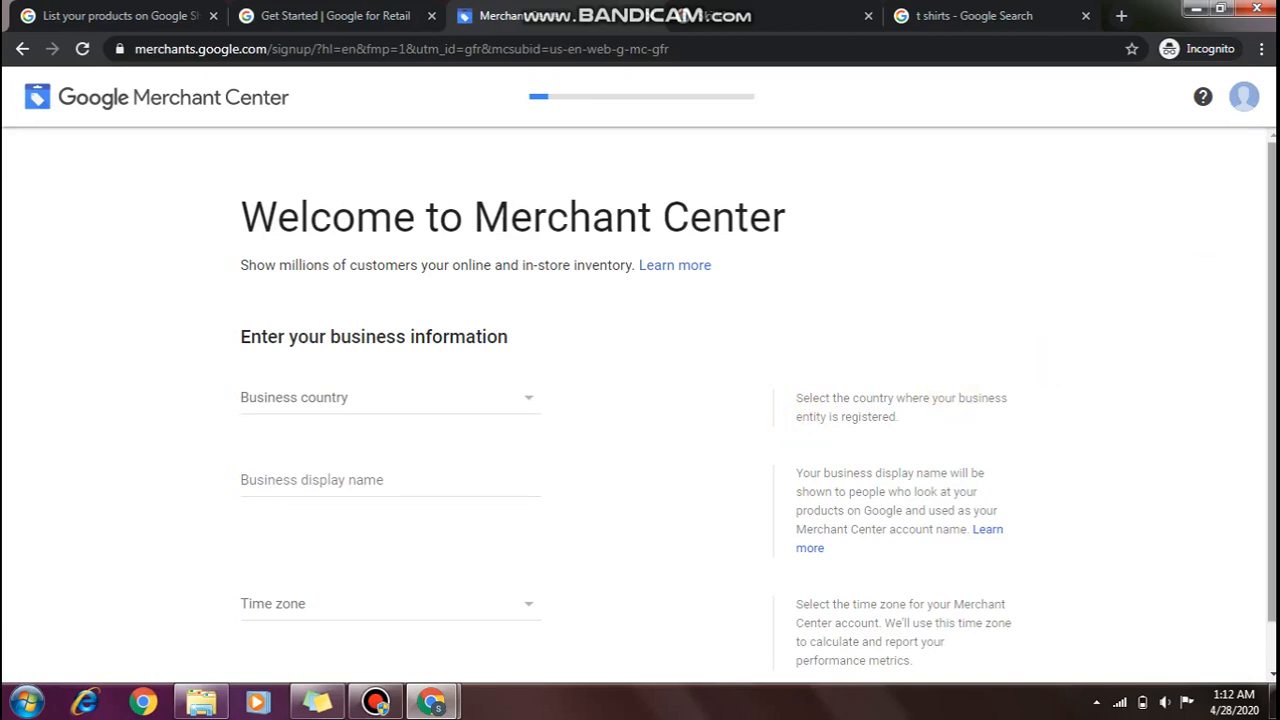
Step: Examine the business country, business display name and time zone fields of the sign-up form
scroll(640, 400, "down", 1)
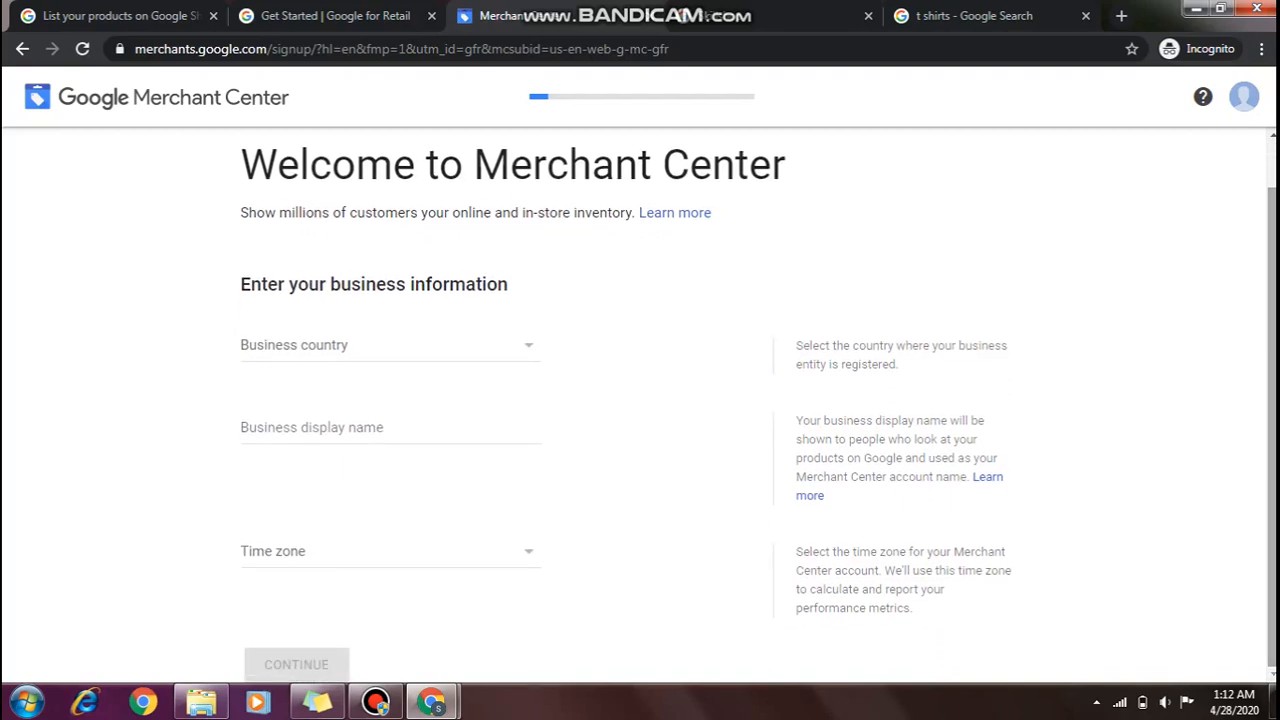
scroll(1268, 290, "up", 1)
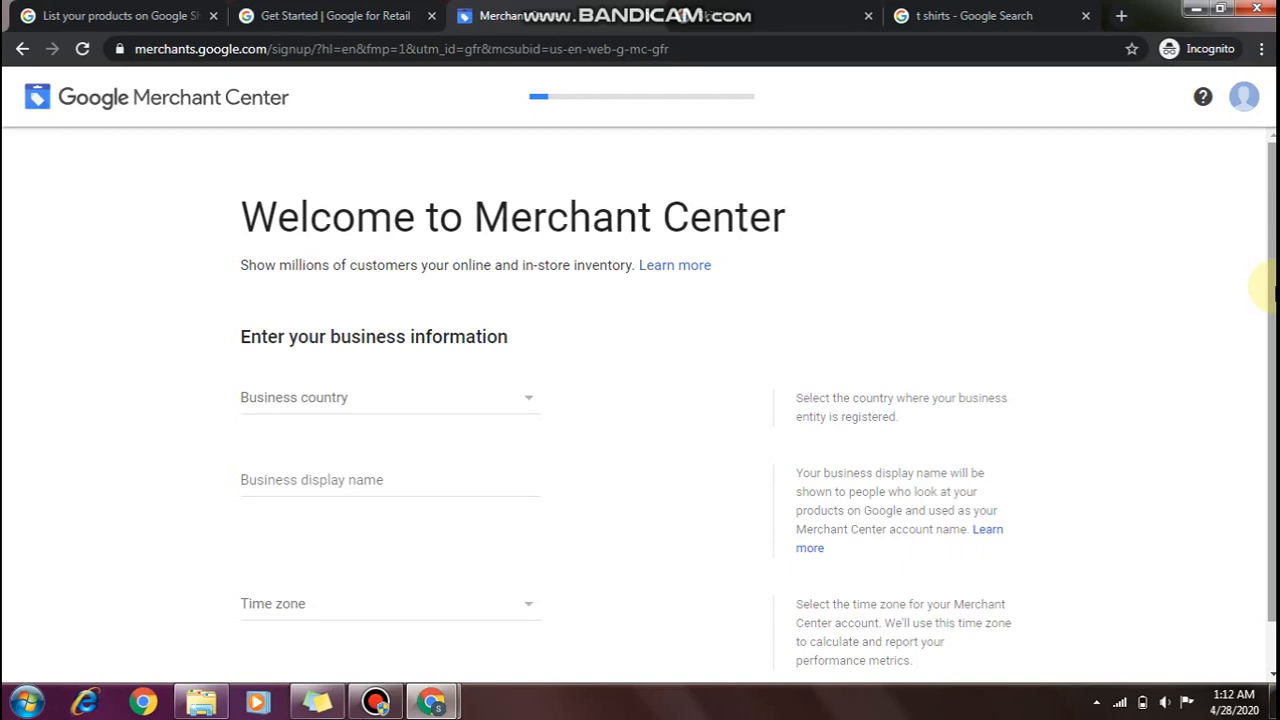
left_click_drag(1274, 290, 1274, 335)
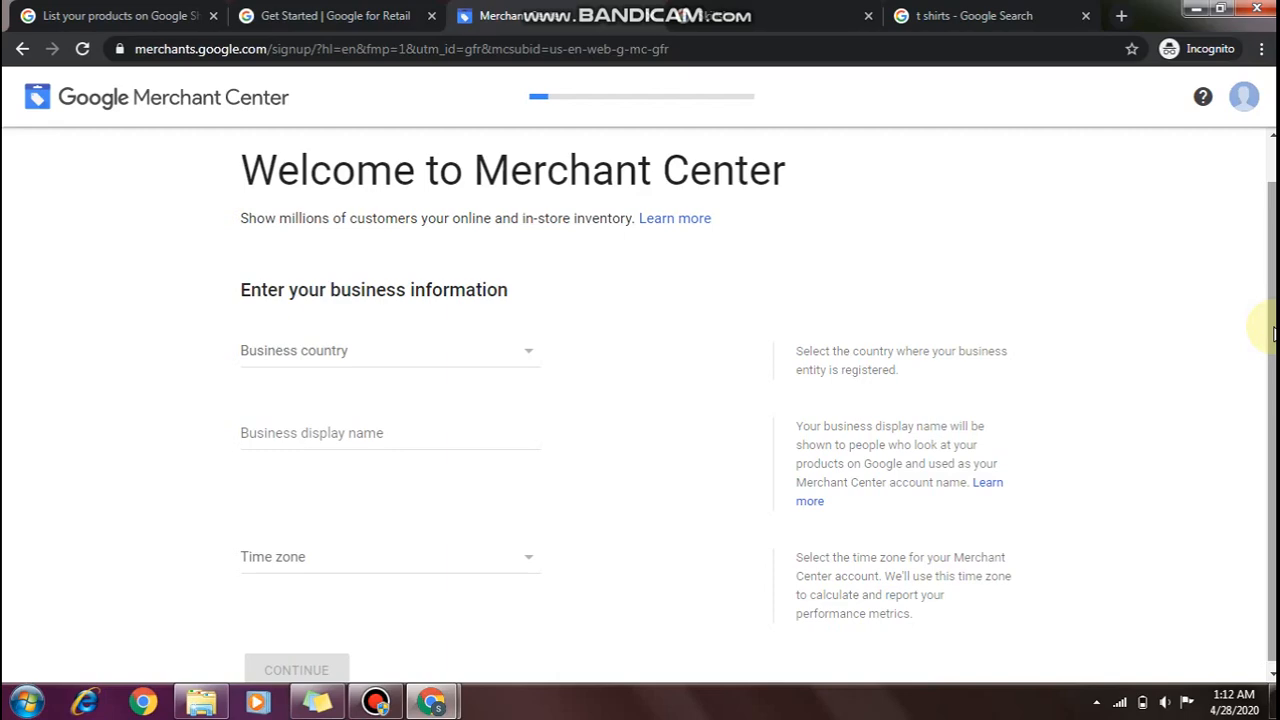
left_click(1197, 12)
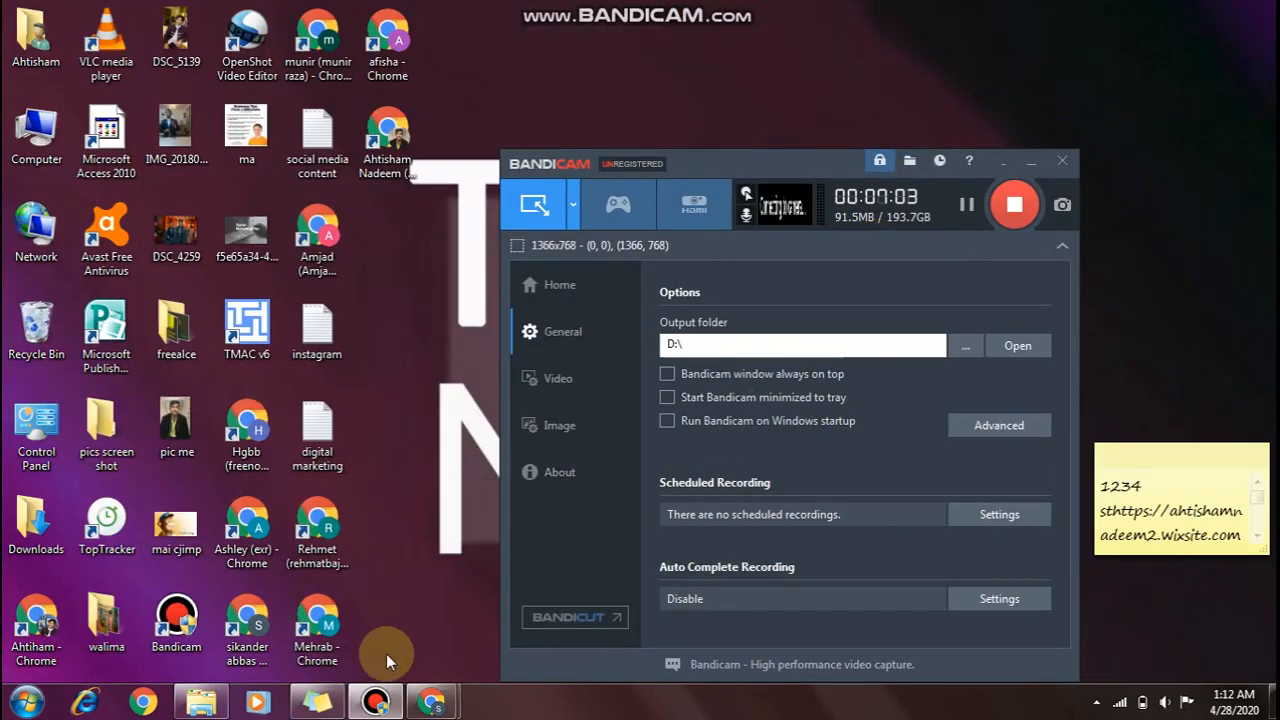
mouse_move(430, 700)
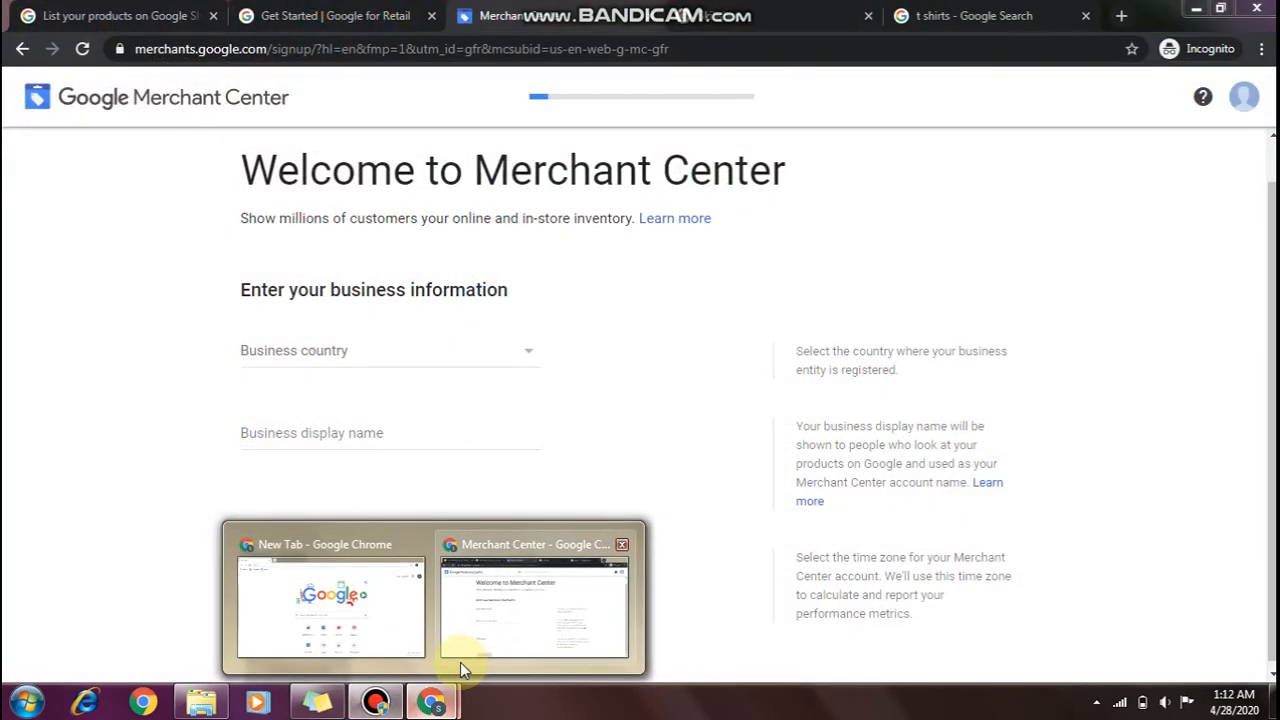
left_click(460, 662)
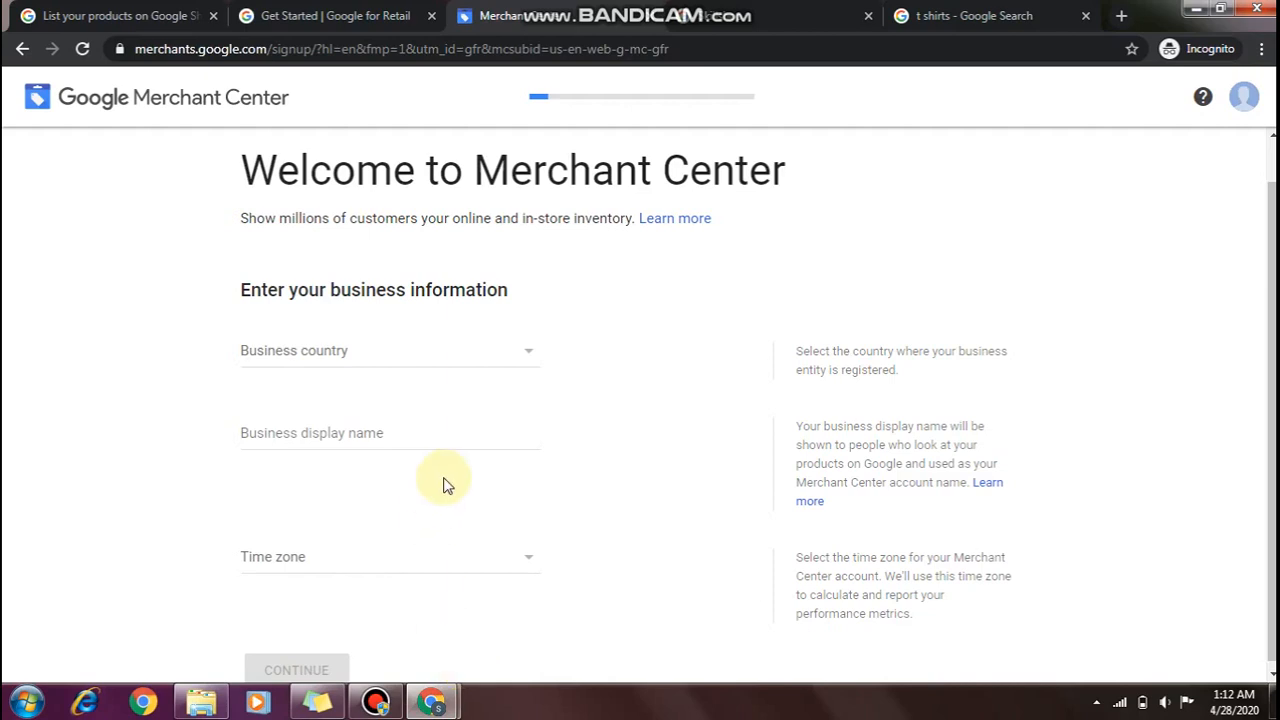
Step: Set the business country to Pakistan in the Merchant Center sign-up form
left_click(497, 370)
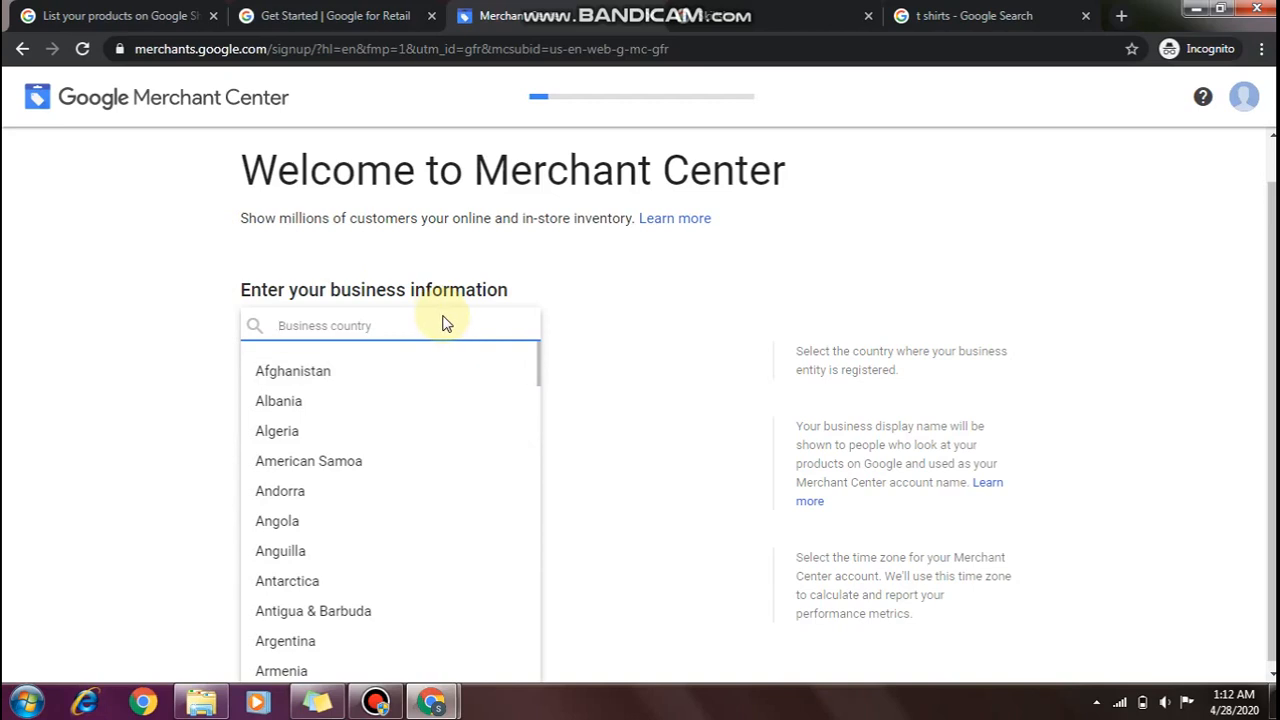
type("pakistan")
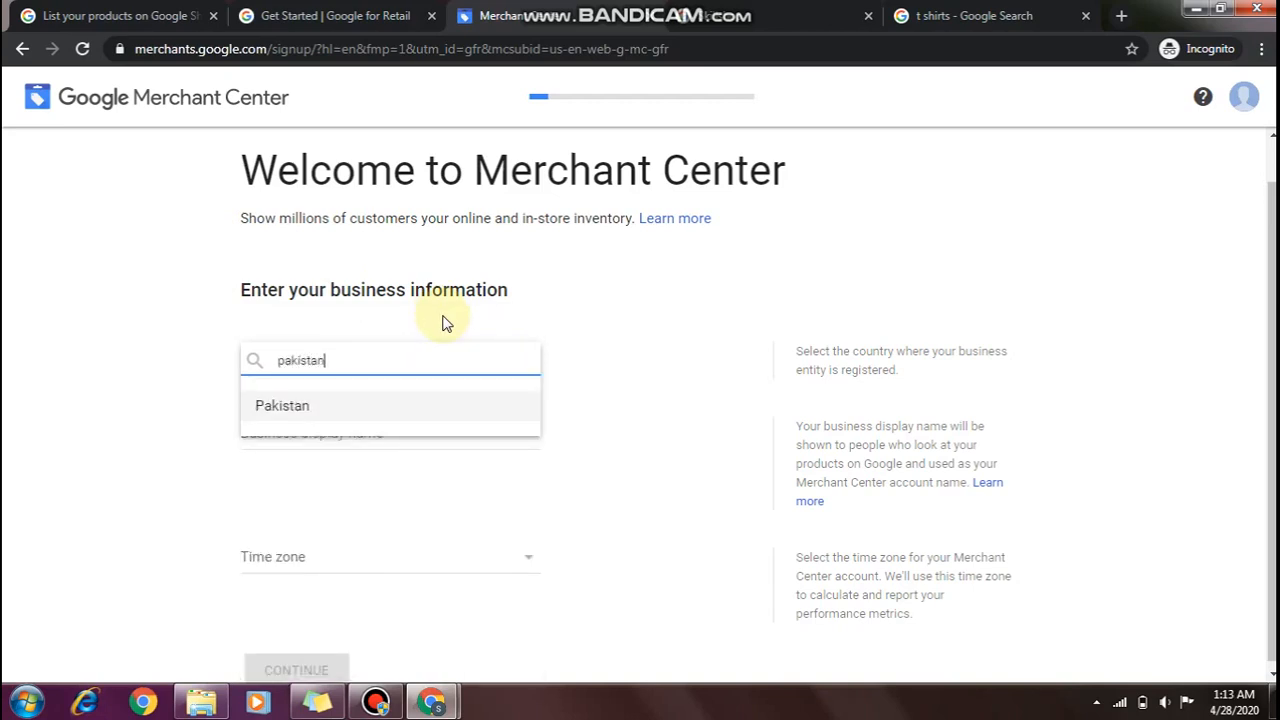
left_click(369, 417)
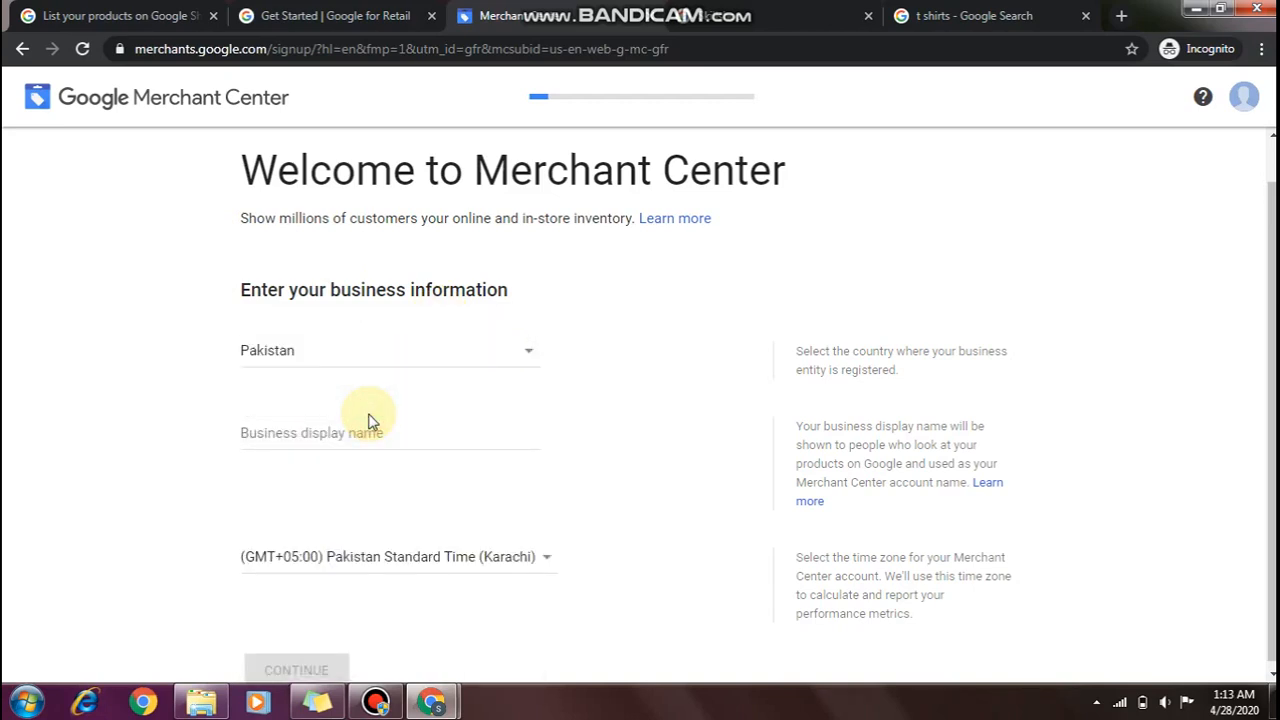
left_click(347, 434)
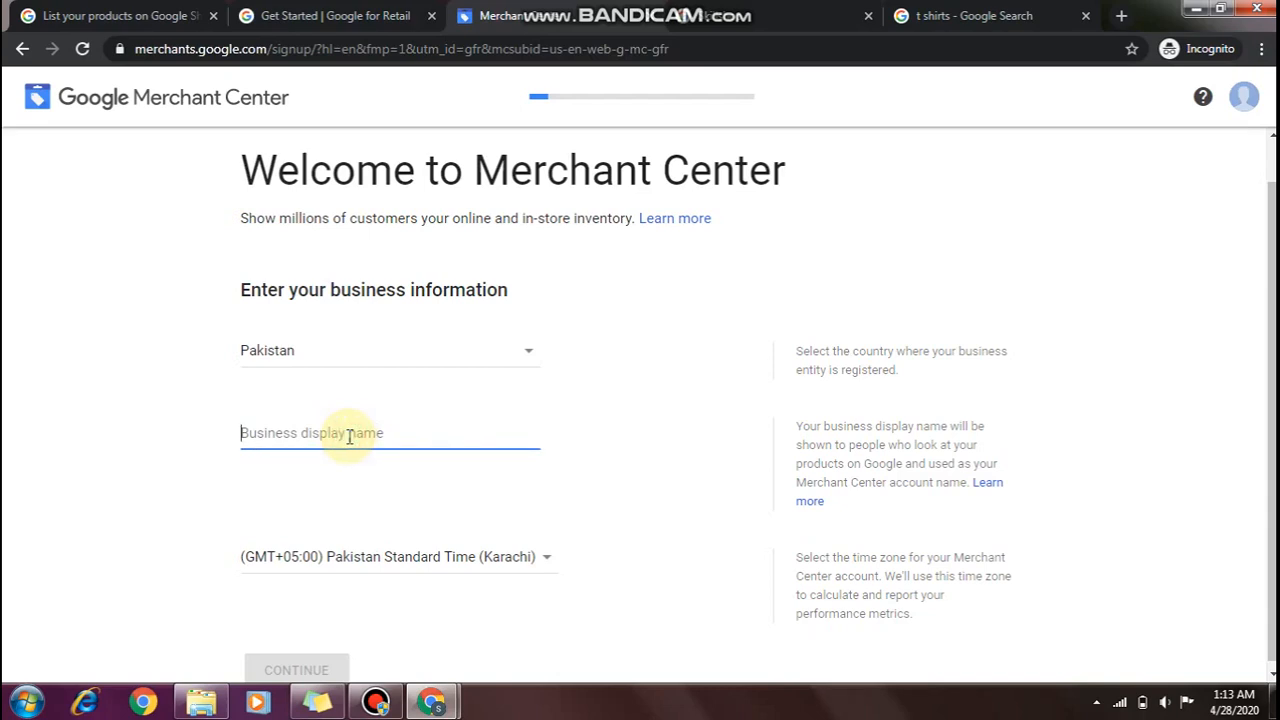
type("skjdliewj")
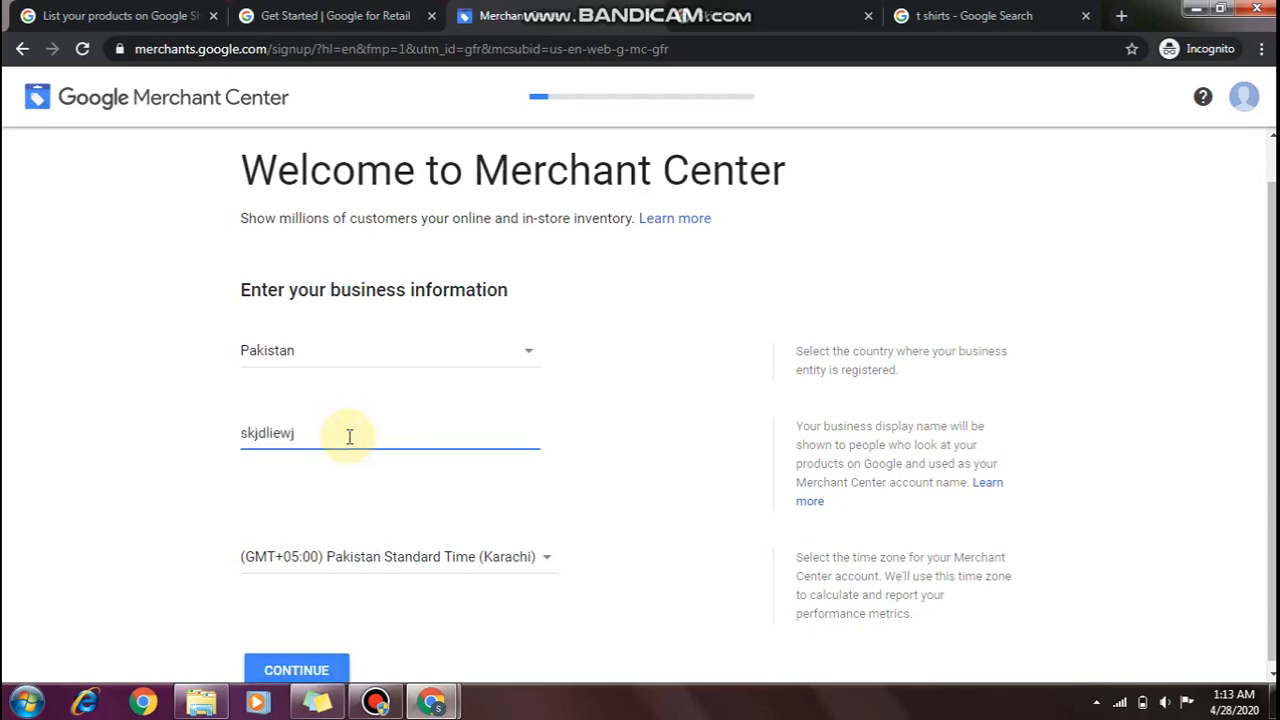
scroll(703, 410, "down", 1)
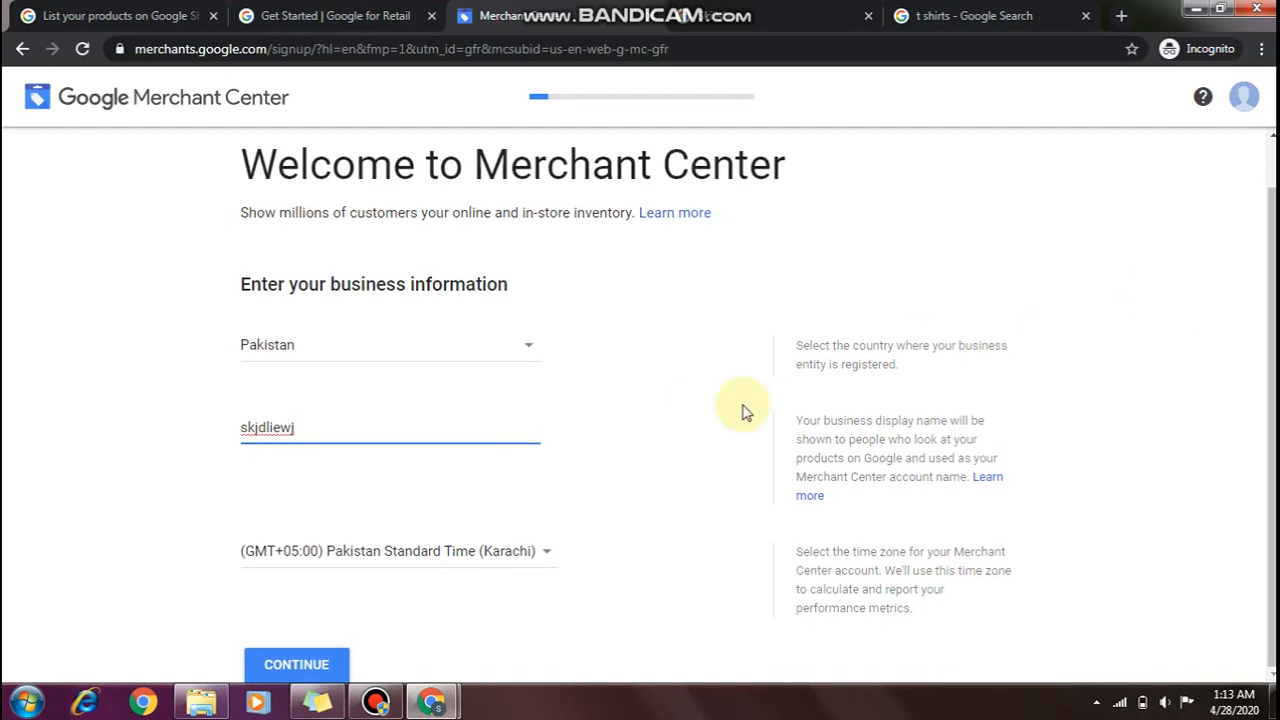
key("BackSpace")
key("BackSpace")
key("BackSpace")
key("BackSpace")
key("BackSpace")
key("BackSpace")
key("BackSpace")
key("BackSpace")
key("BackSpace")
Step: Enter the store's name as the business display name and agree to the Merchant Center Terms and Conditions
type("a")
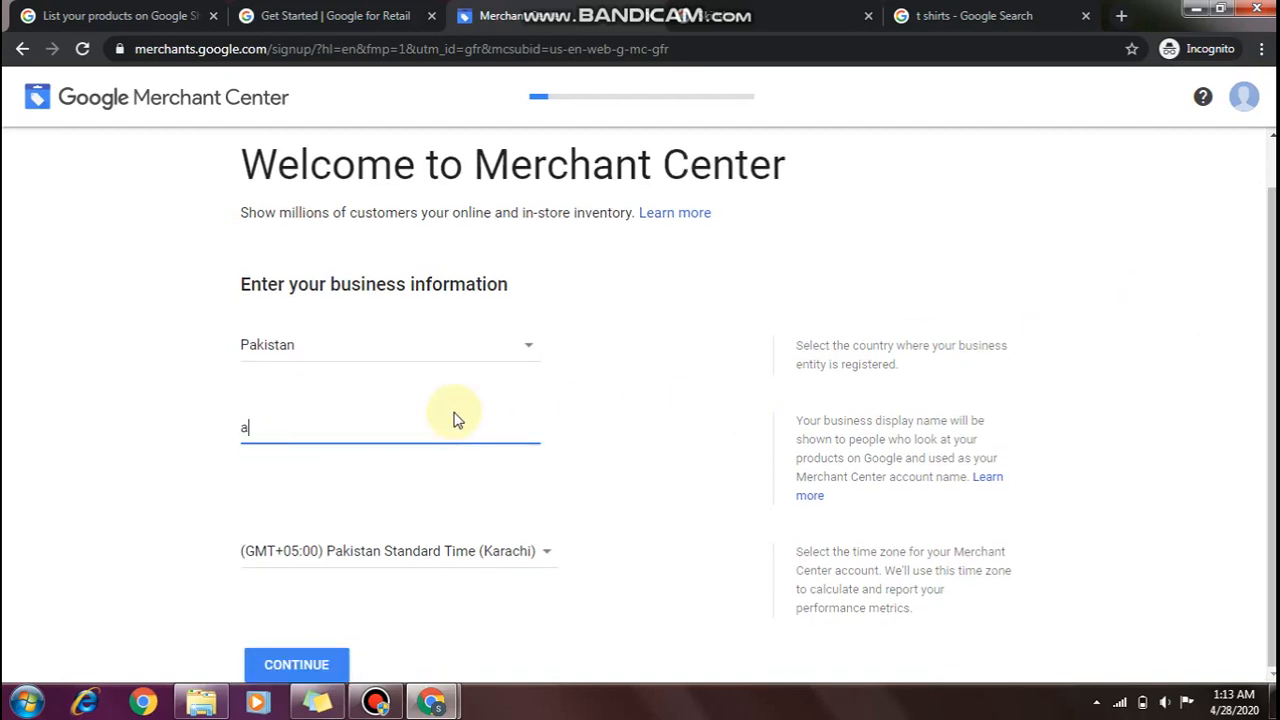
type("htisham store")
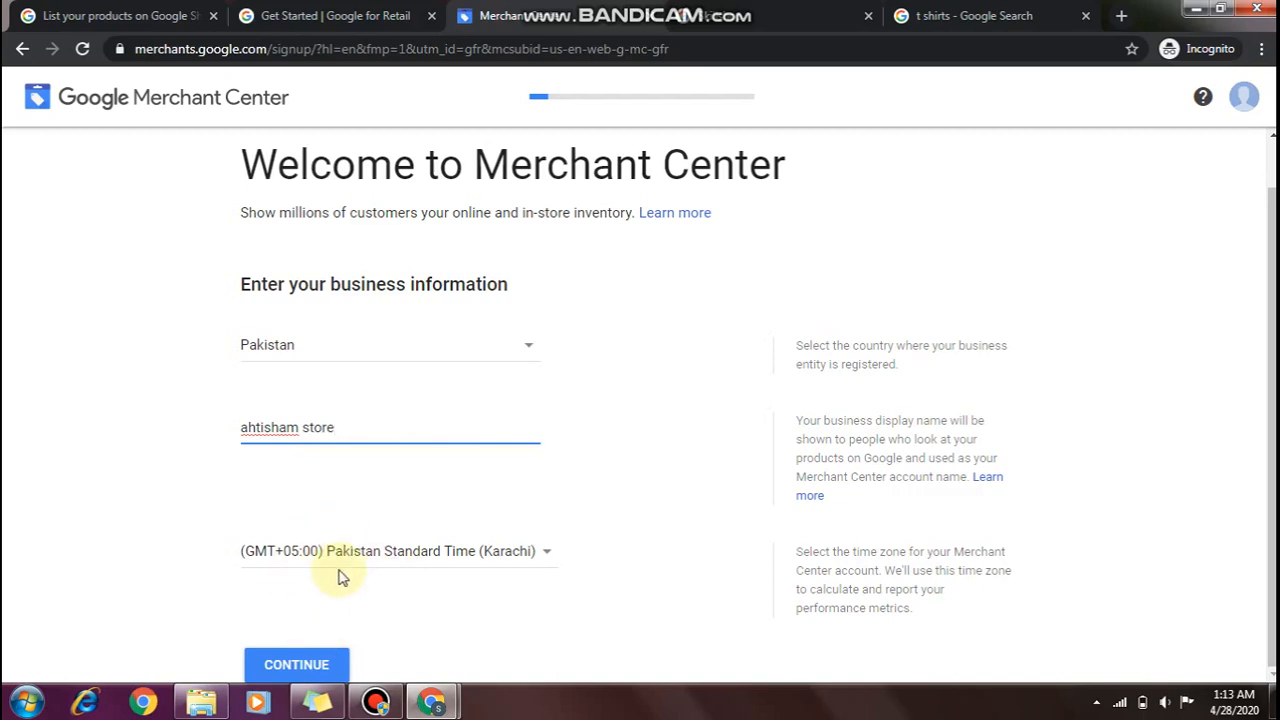
left_click(288, 665)
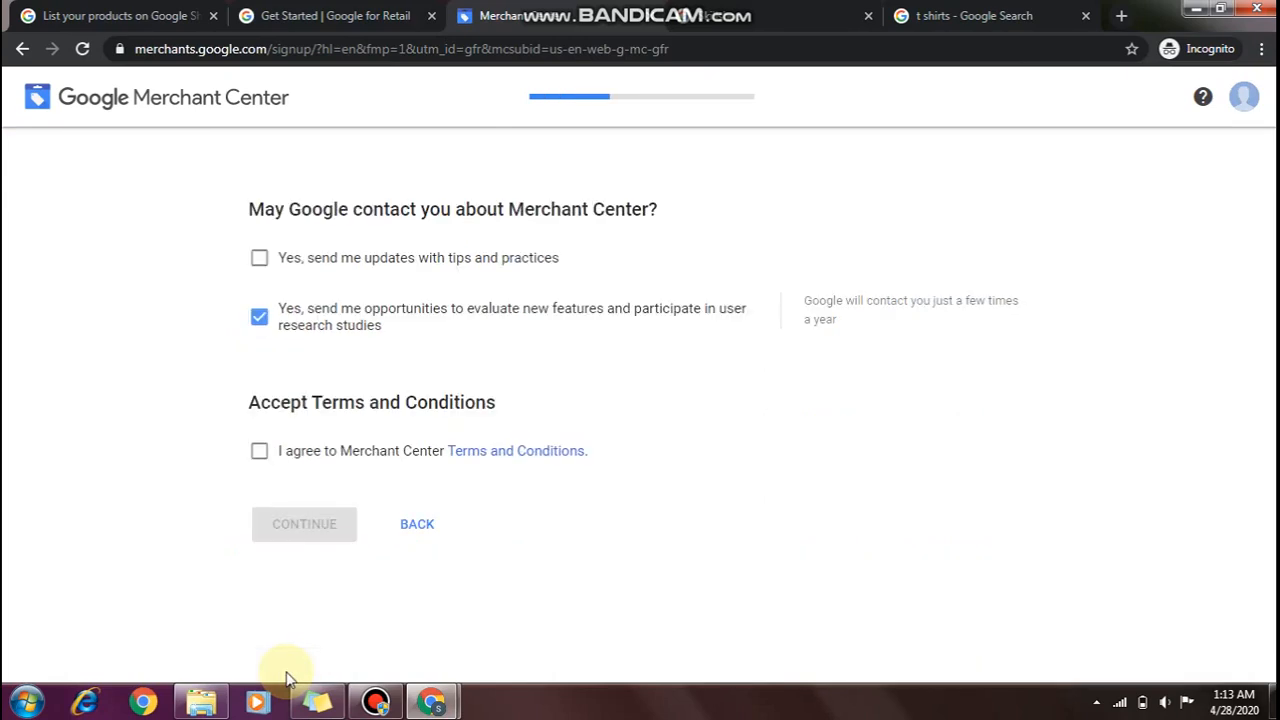
left_click(260, 453)
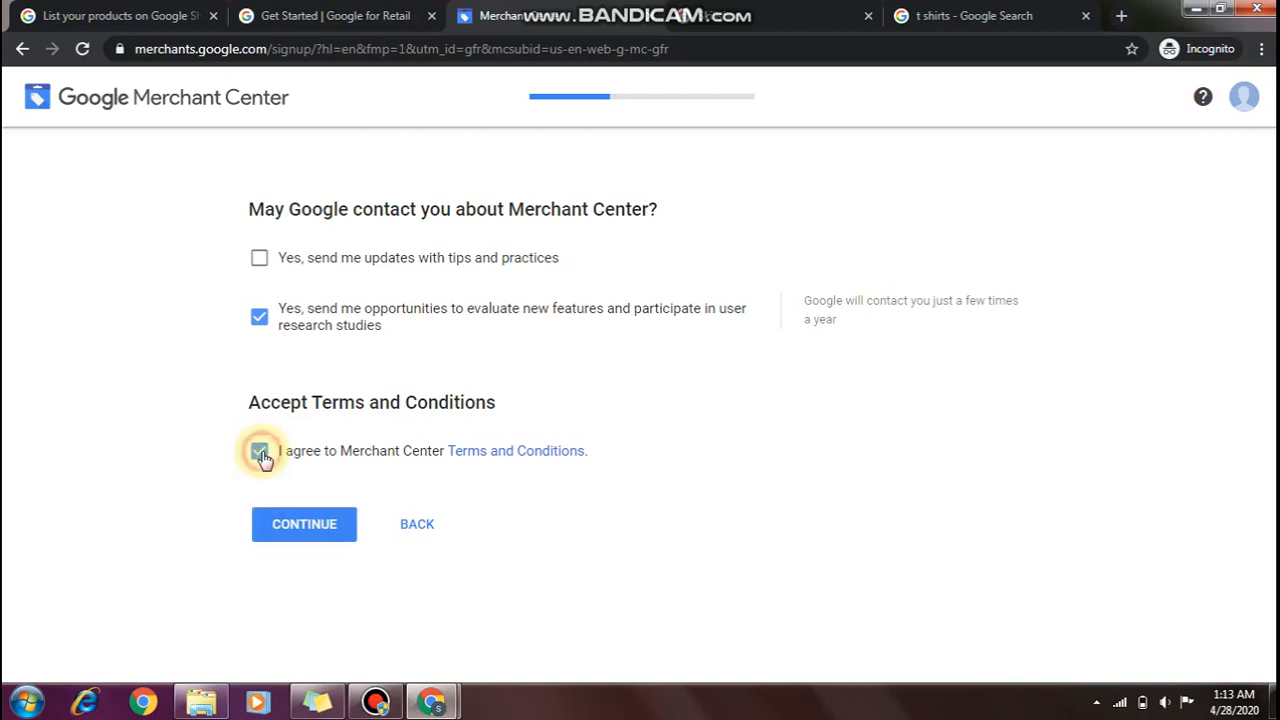
left_click(293, 523)
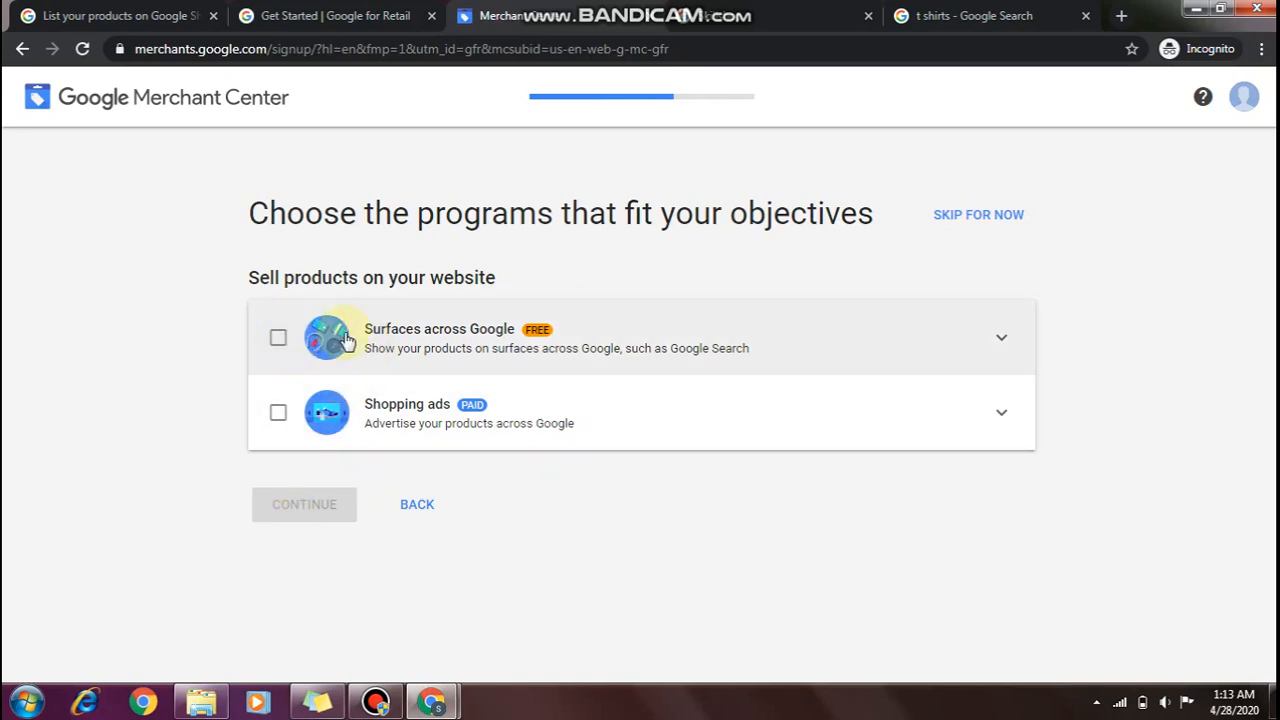
Step: Choose the free Surfaces across Google program and create the Merchant Center account
left_click(576, 333)
left_click_drag(576, 333, 760, 358)
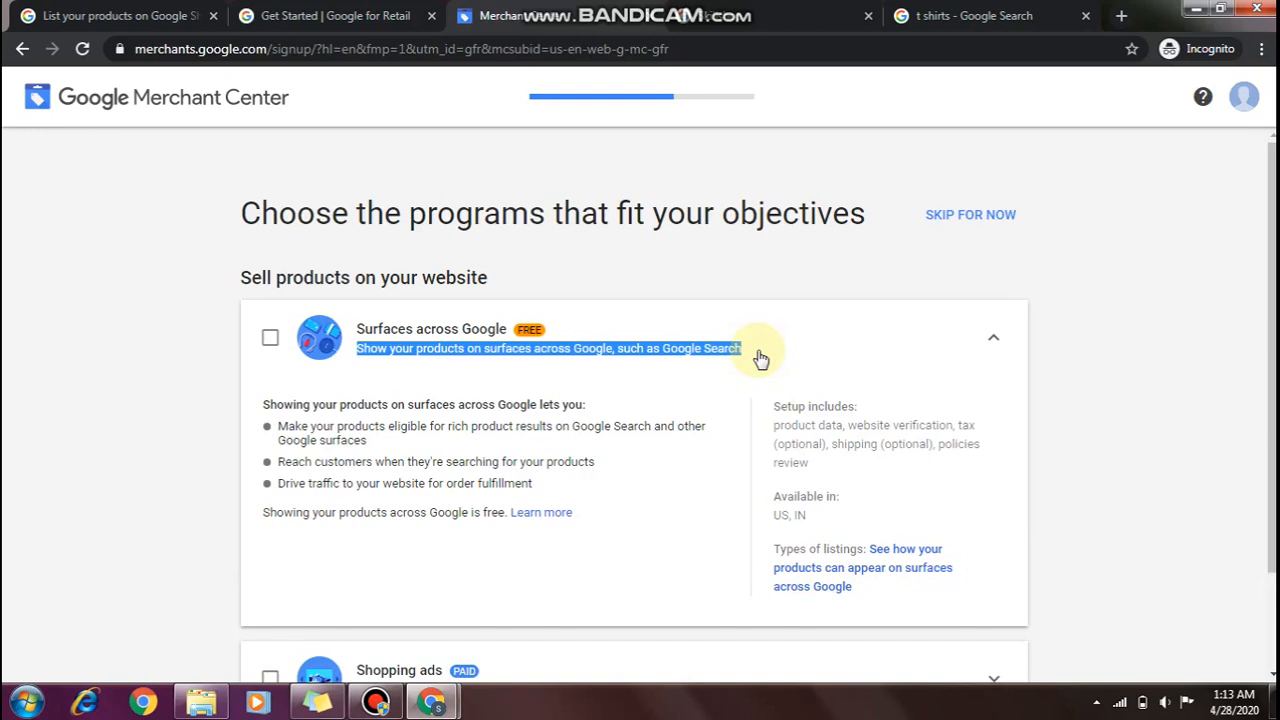
left_click(274, 343)
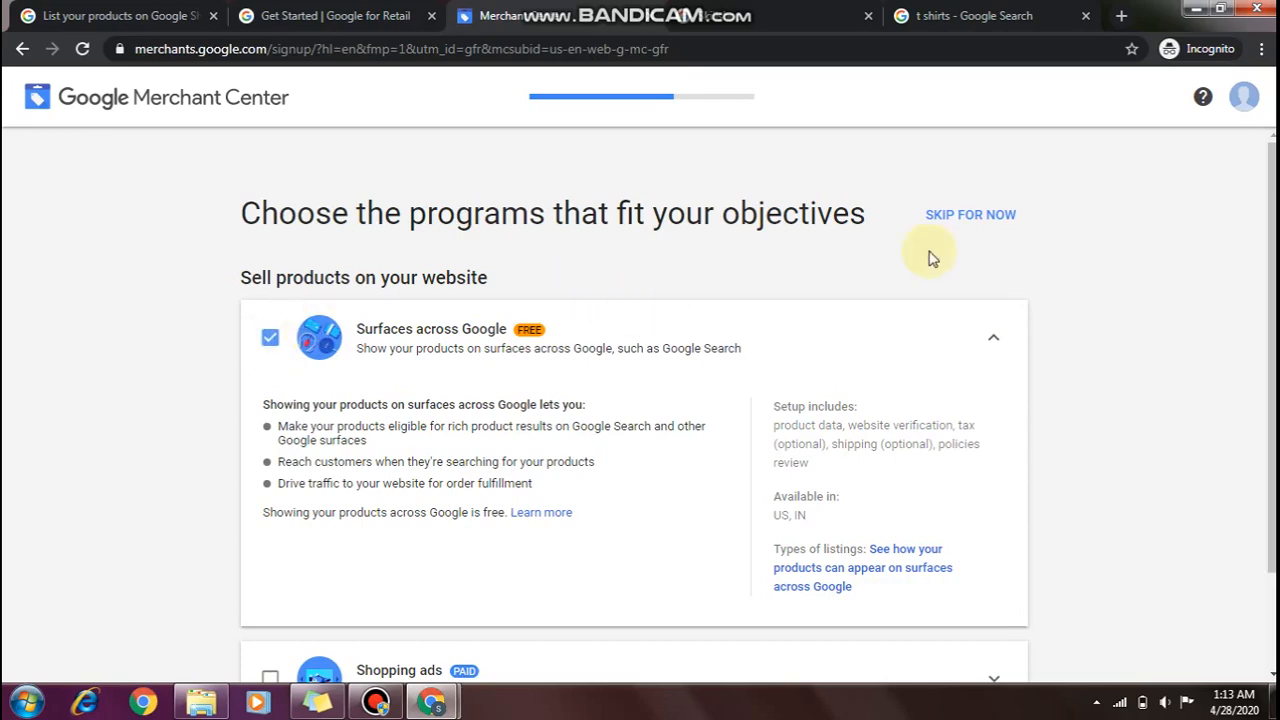
scroll(1270, 400, "down", 2)
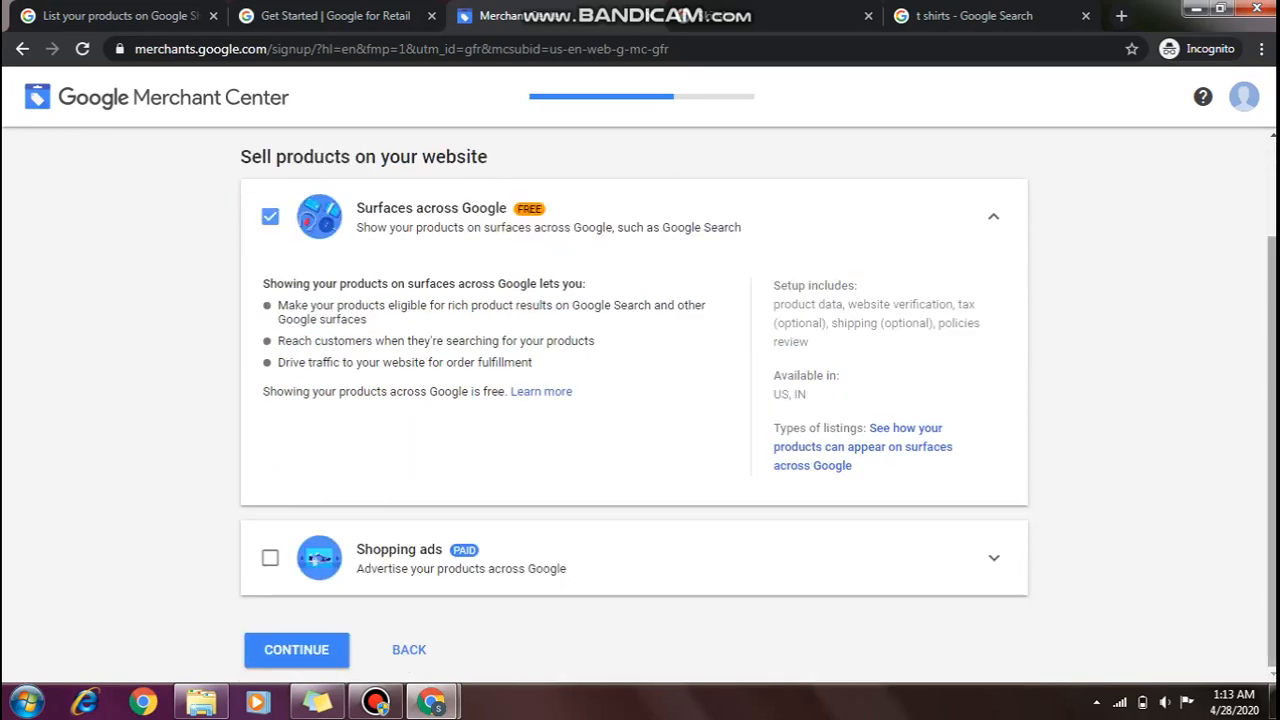
left_click(300, 649)
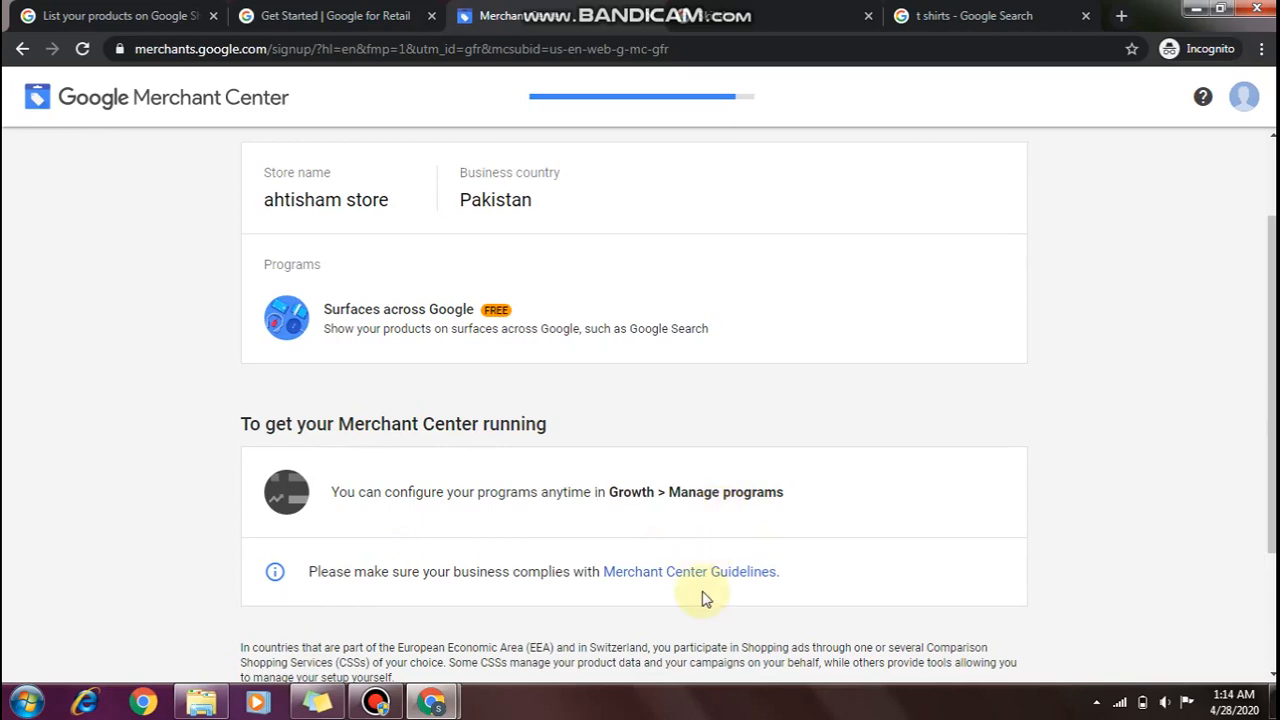
scroll(1270, 400, "down", 2)
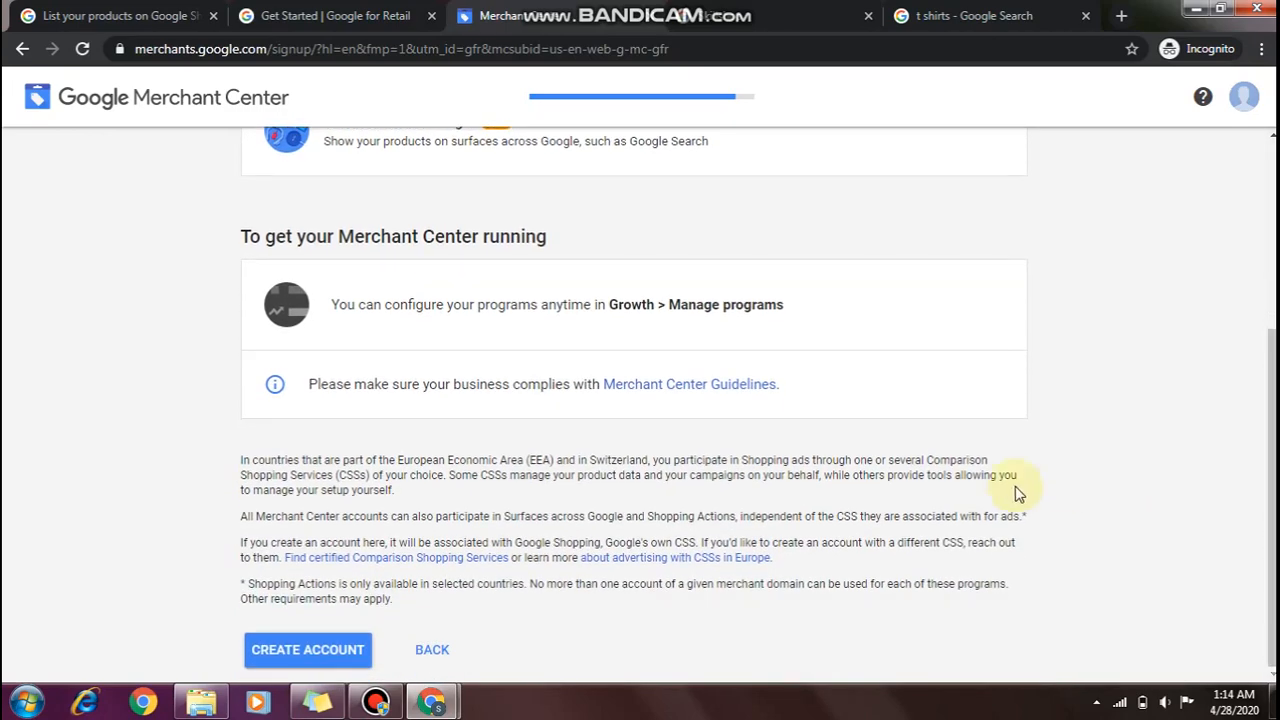
left_click(271, 652)
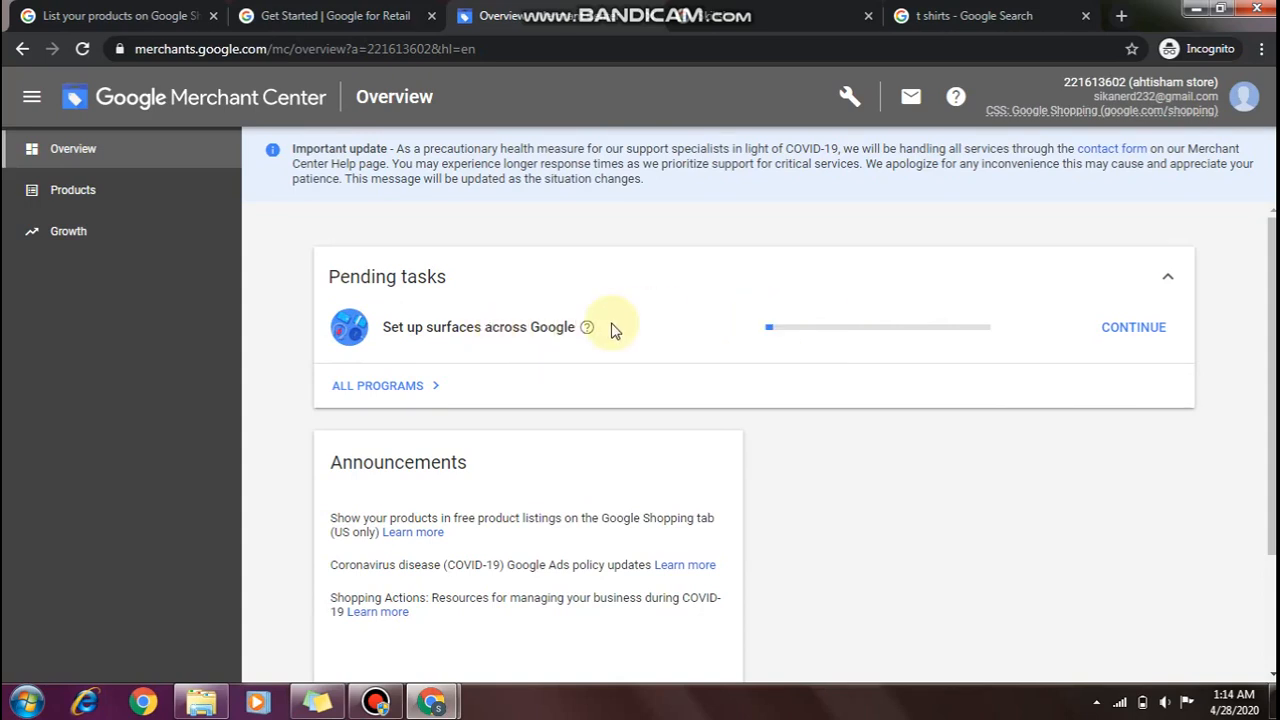
Step: Open the pending Surfaces across Google setup and review its product and business information, policies and program settings
left_click_drag(605, 326, 345, 325)
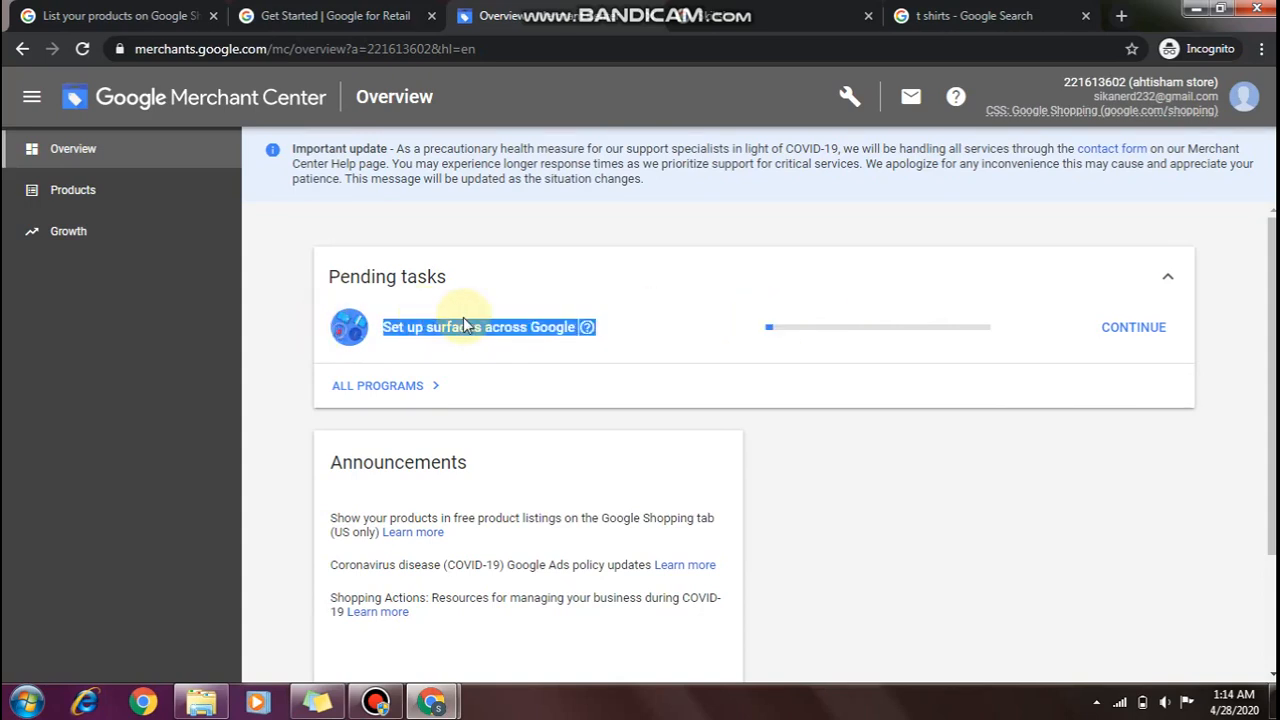
left_click(1134, 332)
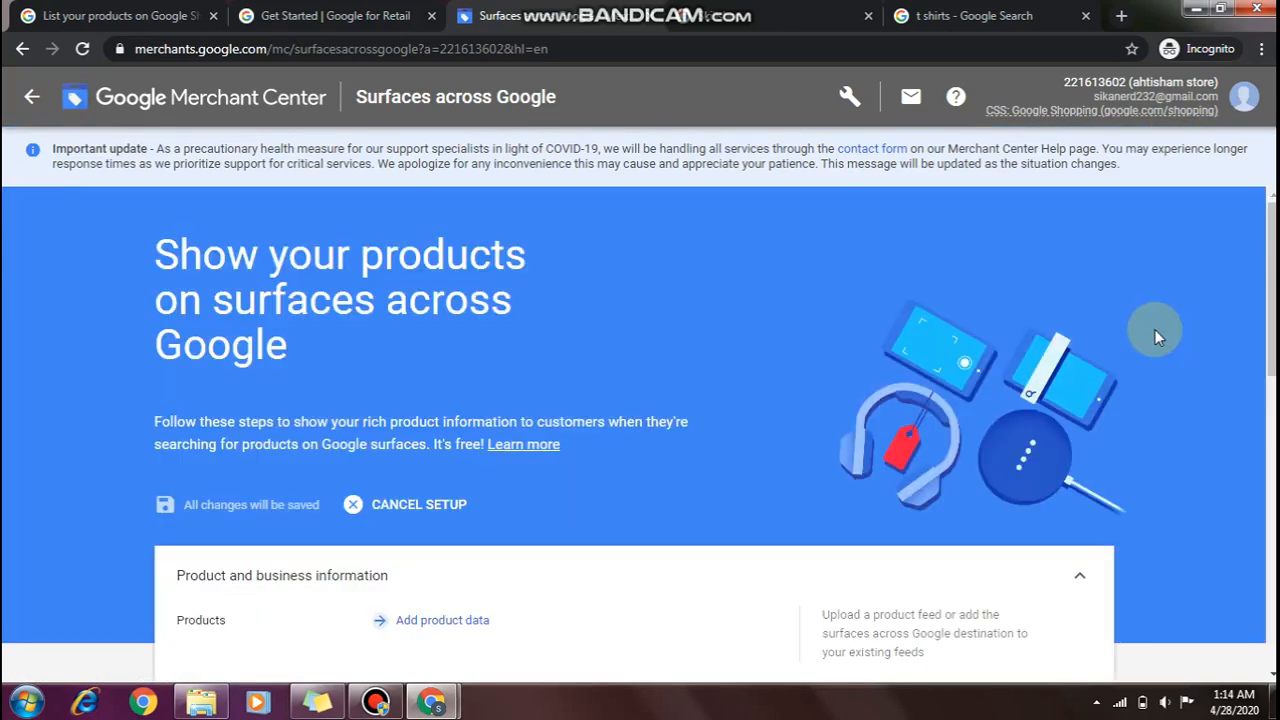
scroll(1268, 329, "down", 3)
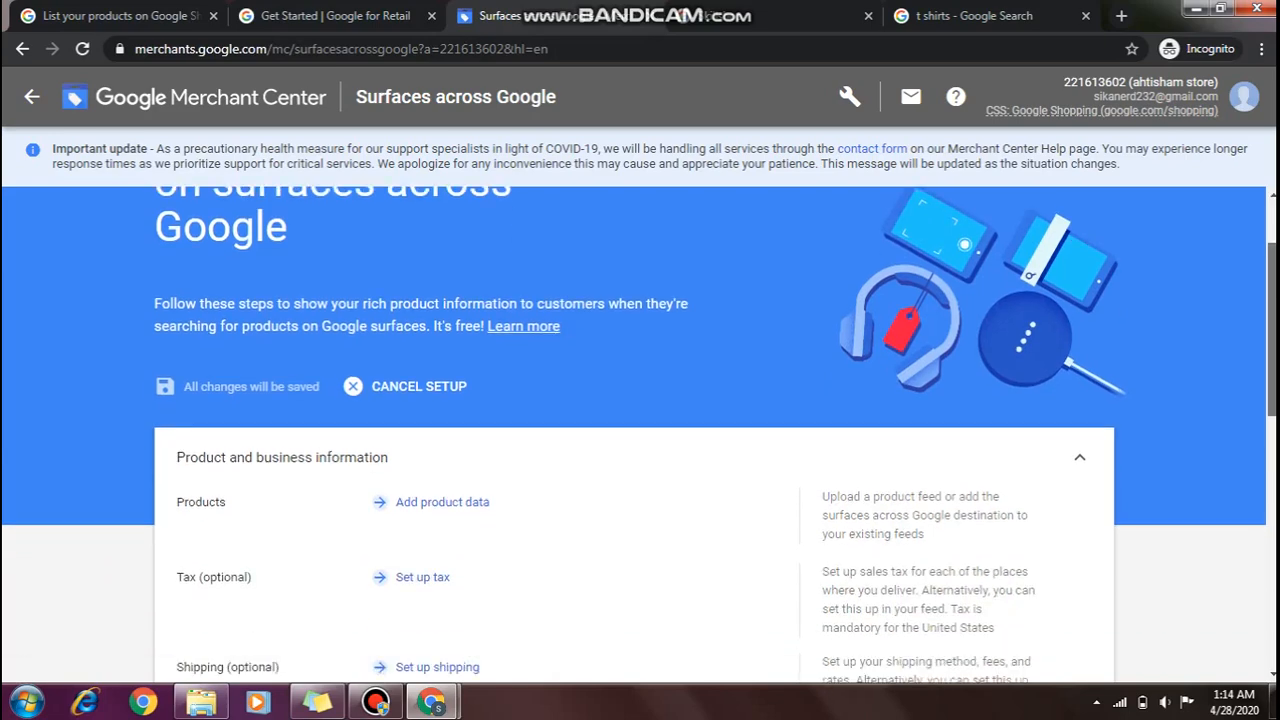
scroll(1268, 329, "down", 1)
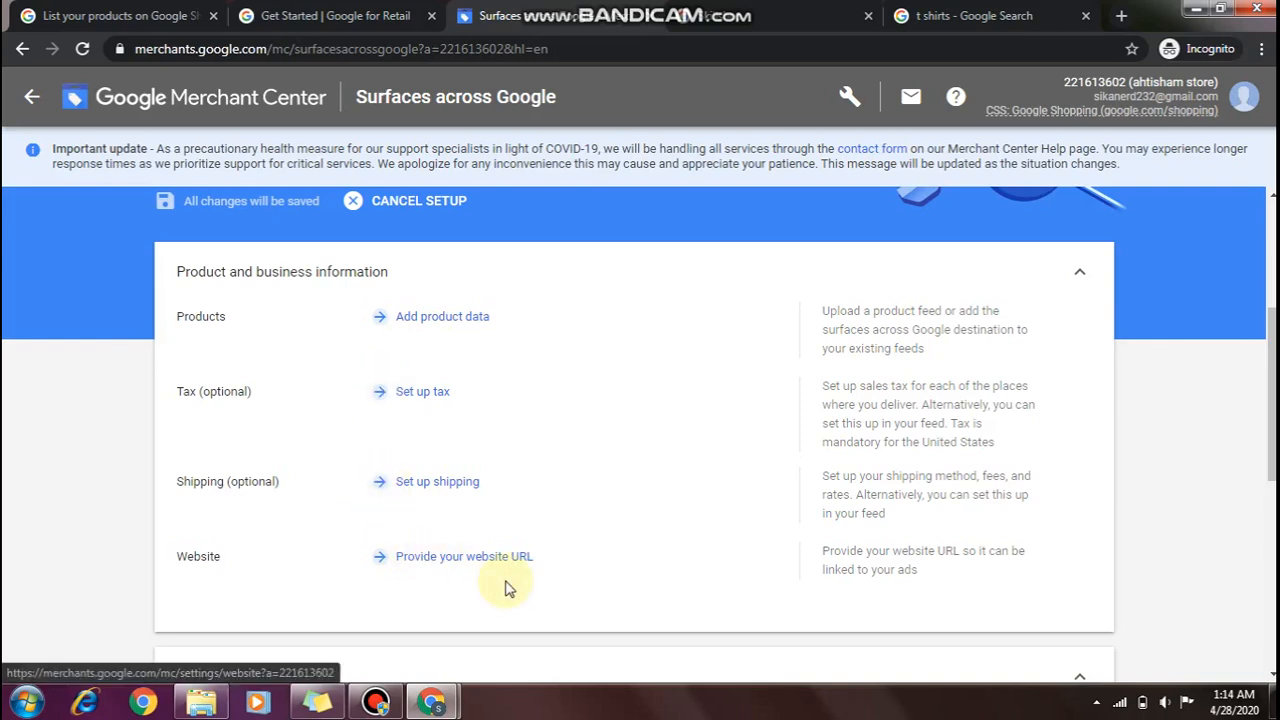
left_click_drag(1271, 437, 1271, 622)
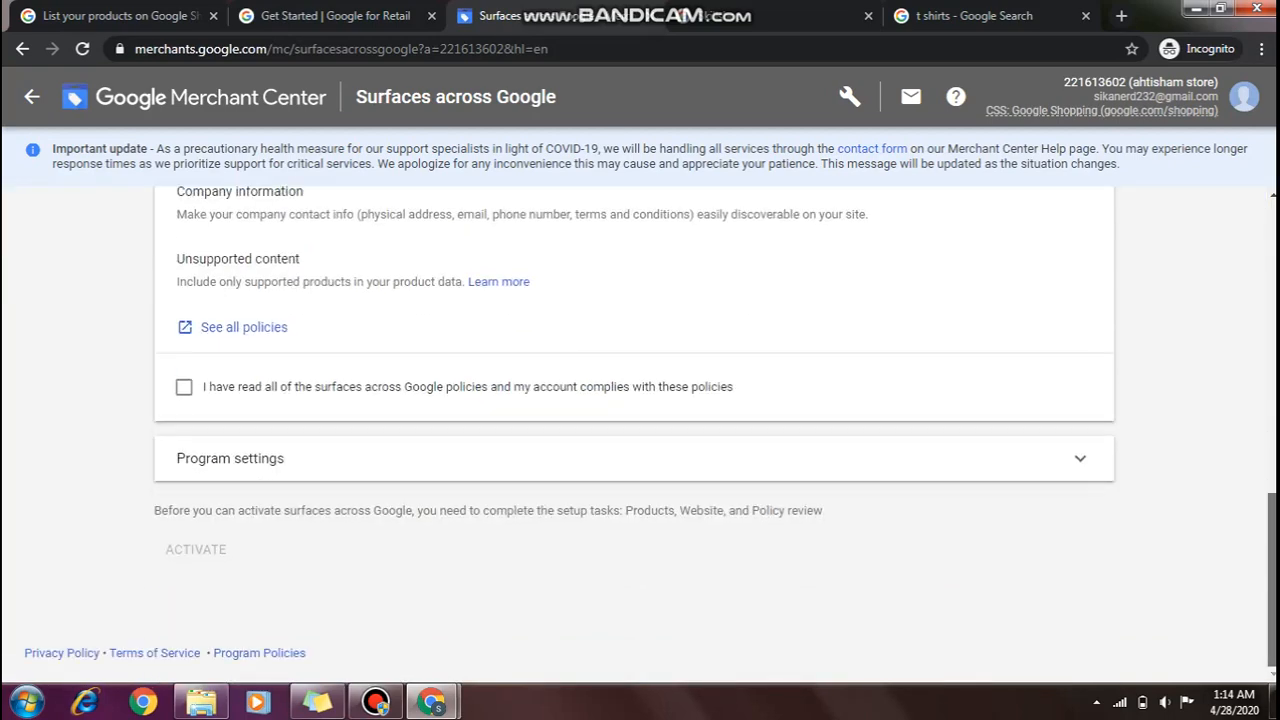
left_click(1090, 456)
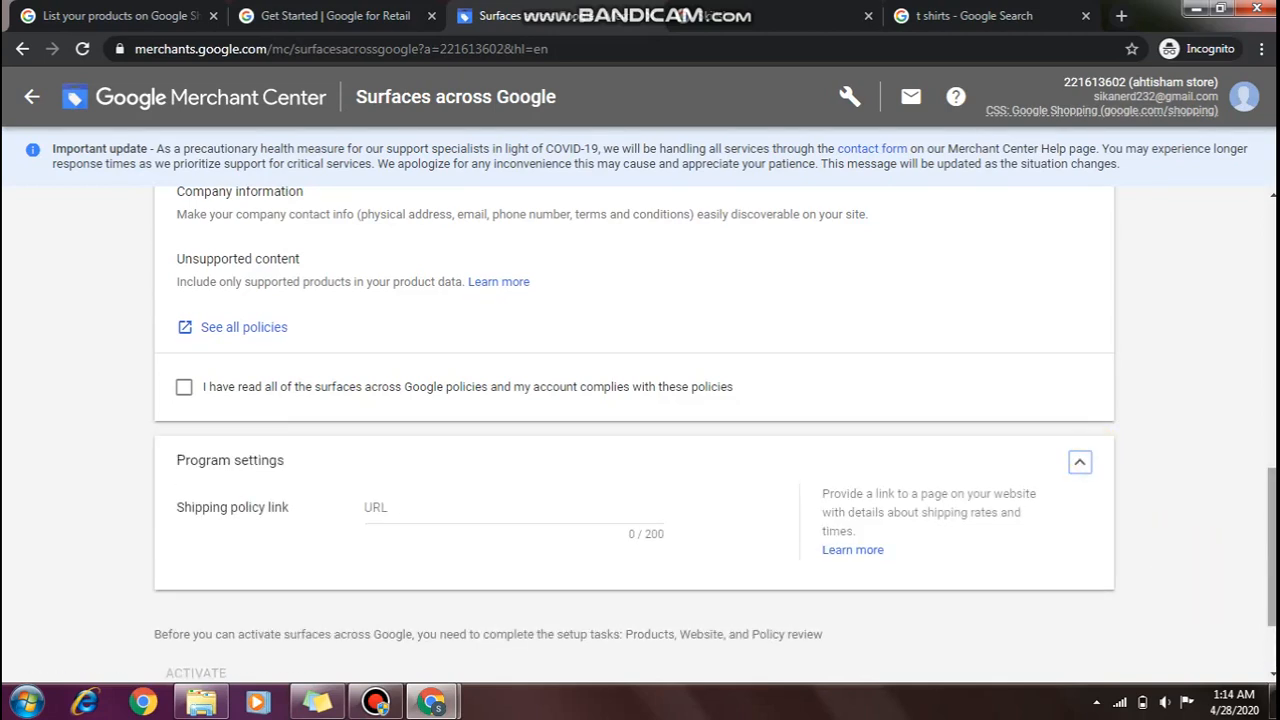
left_click_drag(1272, 545, 1272, 265)
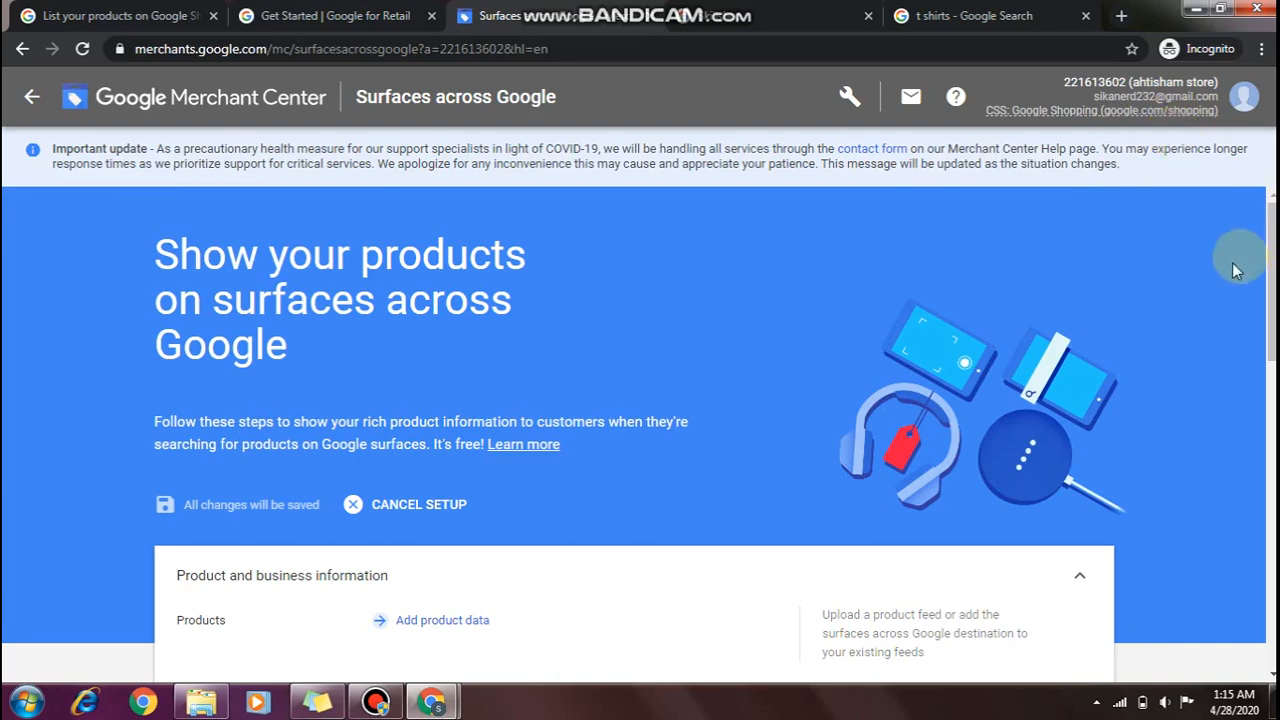
Step: Open the form for adding an individual product and look through the available countries of sale
left_click(417, 630)
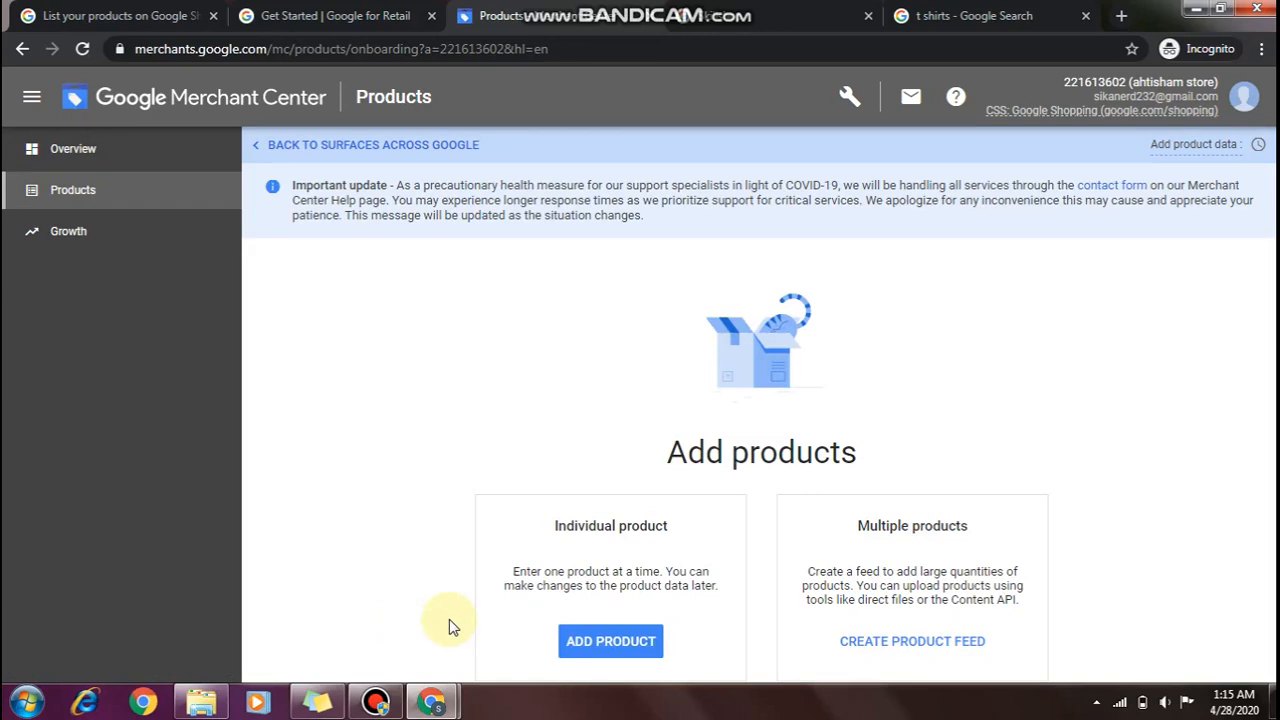
left_click(613, 645)
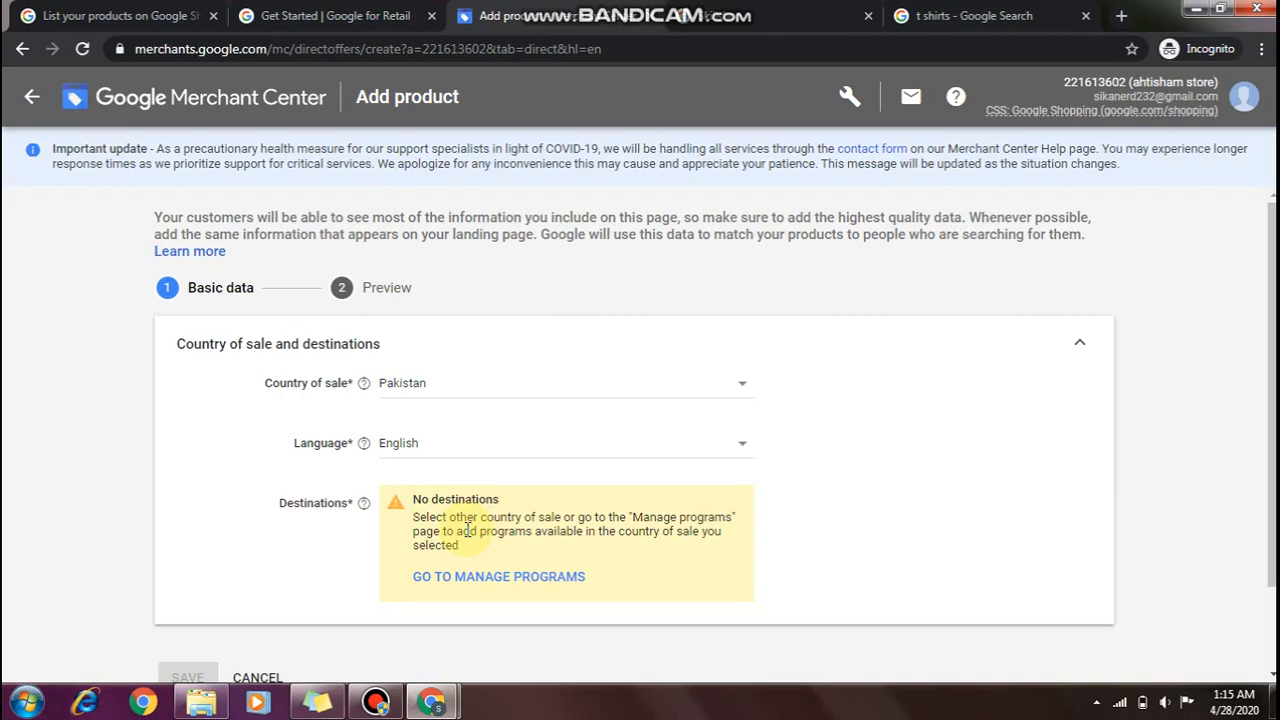
scroll(718, 295, "down", 1)
left_click(718, 290)
scroll(718, 295, "down", 7)
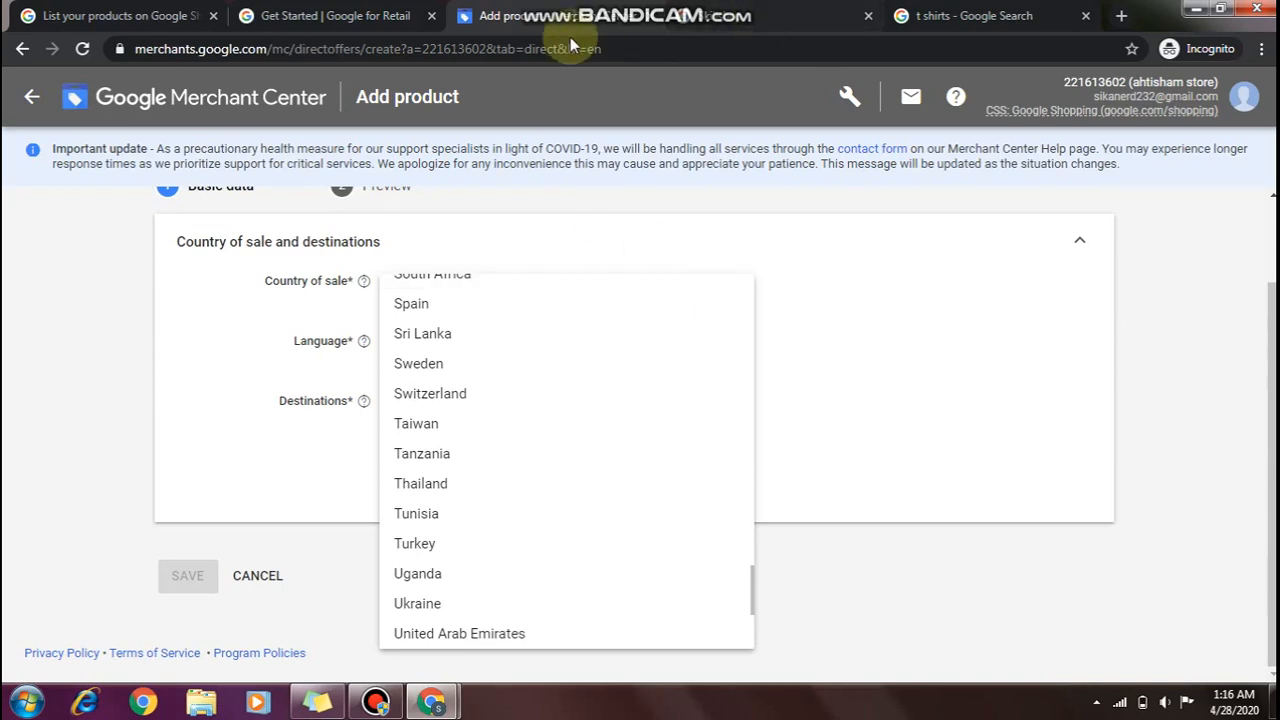
Step: Leave the new product form, discarding its changes, and return to the Surfaces across Google setup
left_click(21, 55)
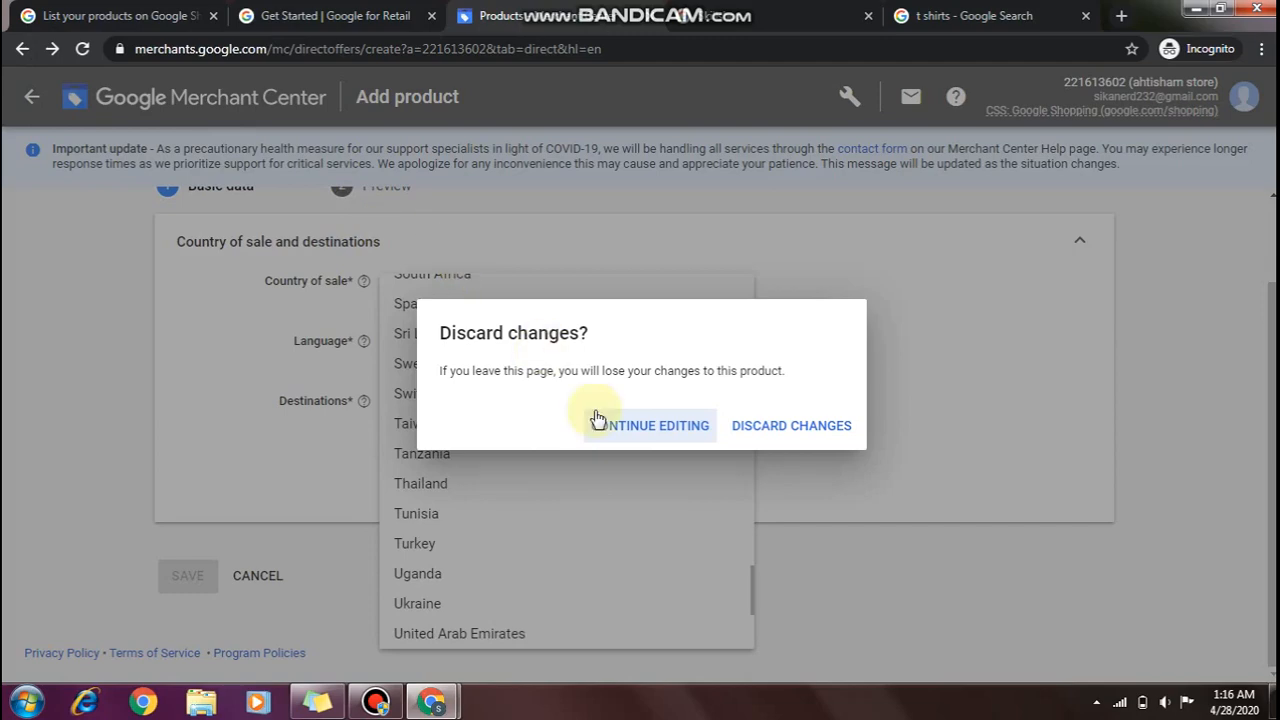
left_click(650, 435)
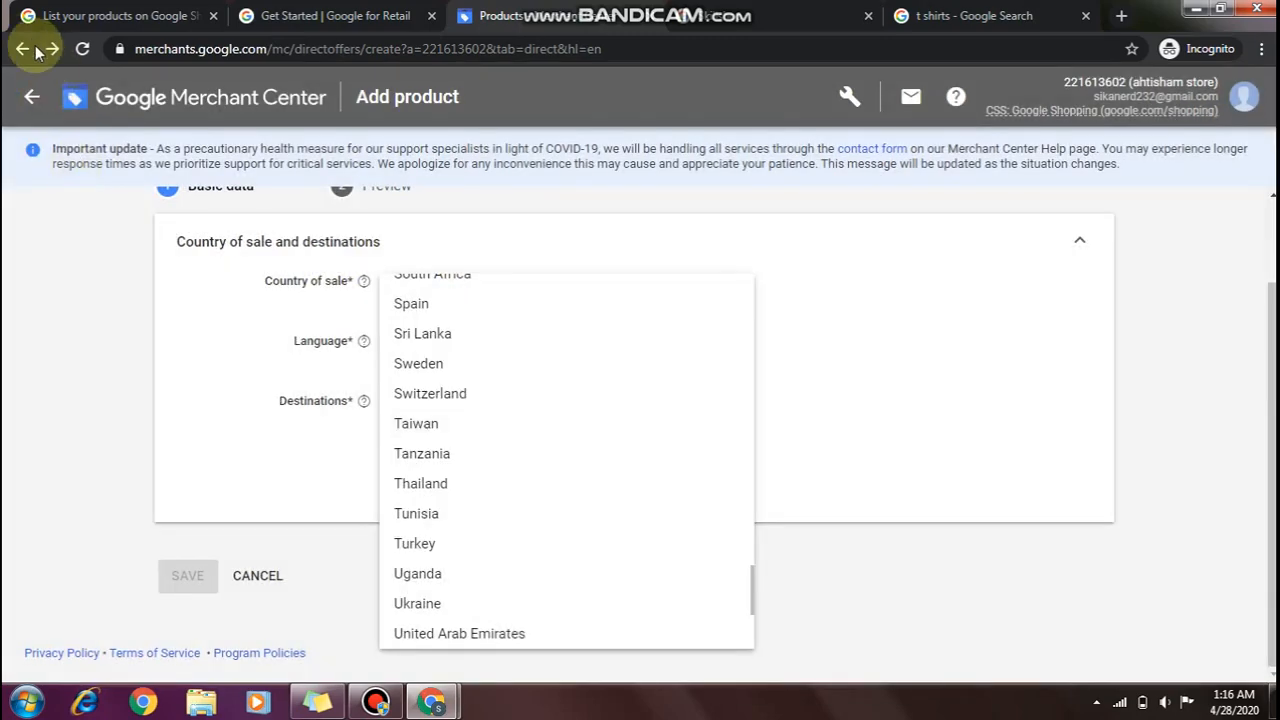
left_click(22, 54)
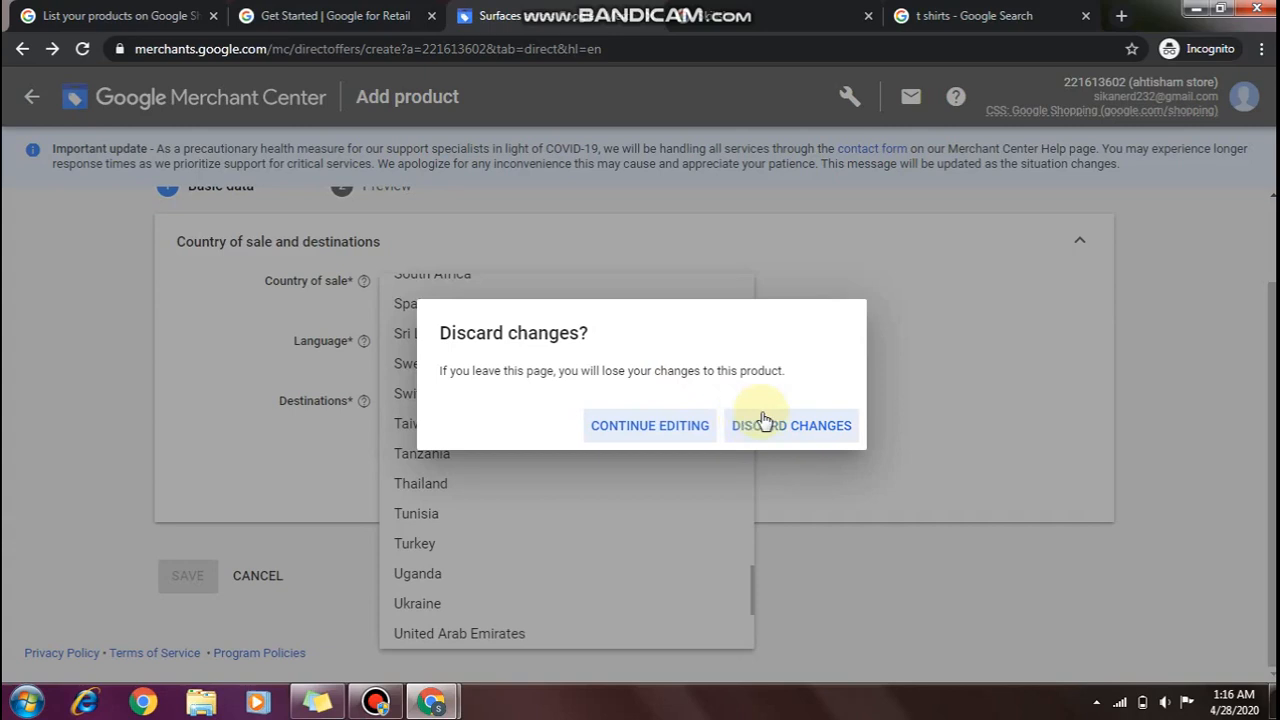
left_click(762, 420)
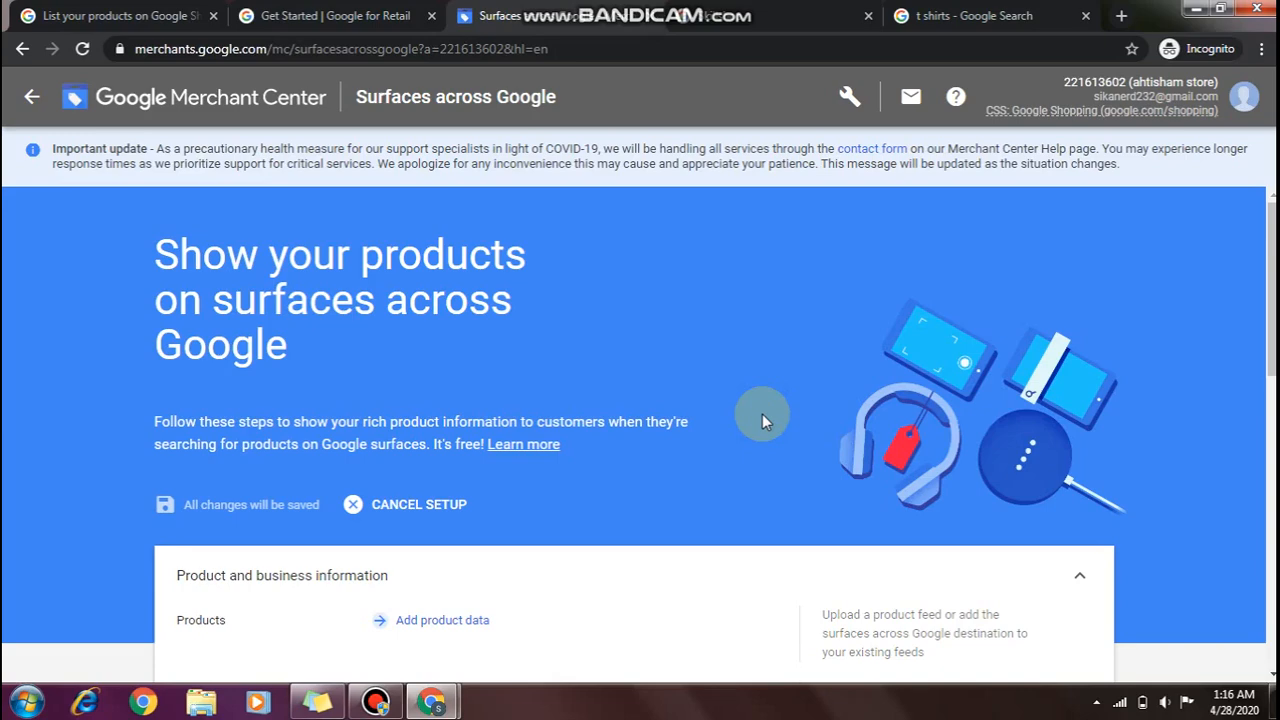
mouse_move(1270, 358)
left_mouse_down()
mouse_move(1262, 648)
mouse_move(1272, 352)
left_mouse_up()
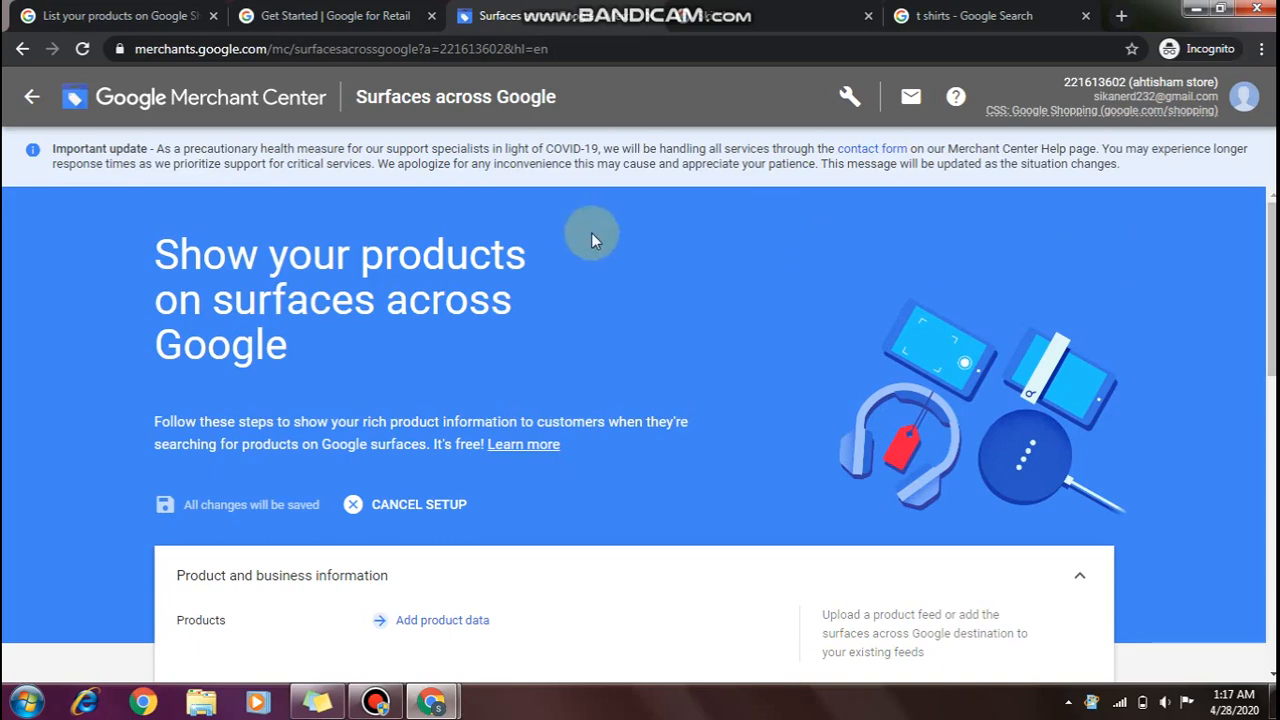
Step: Go to the Merchant Center overview and open the Growth section's Opportunities page
left_click(172, 100)
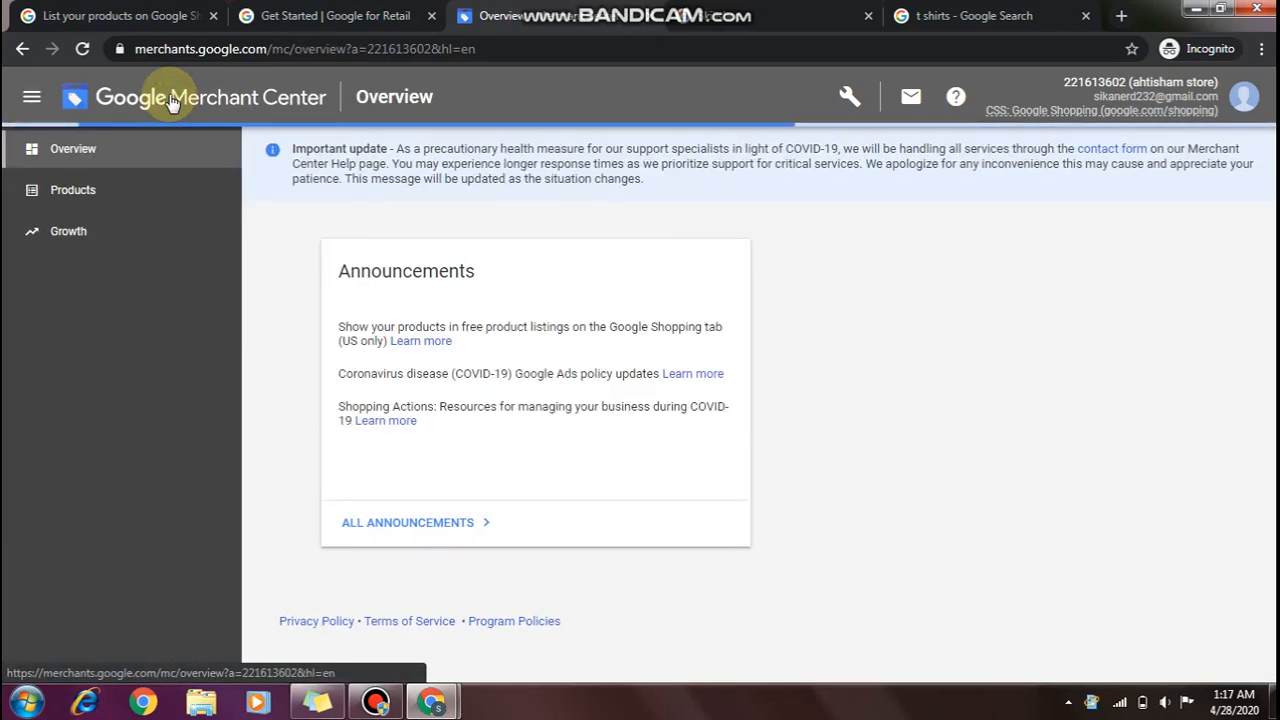
left_click(137, 236)
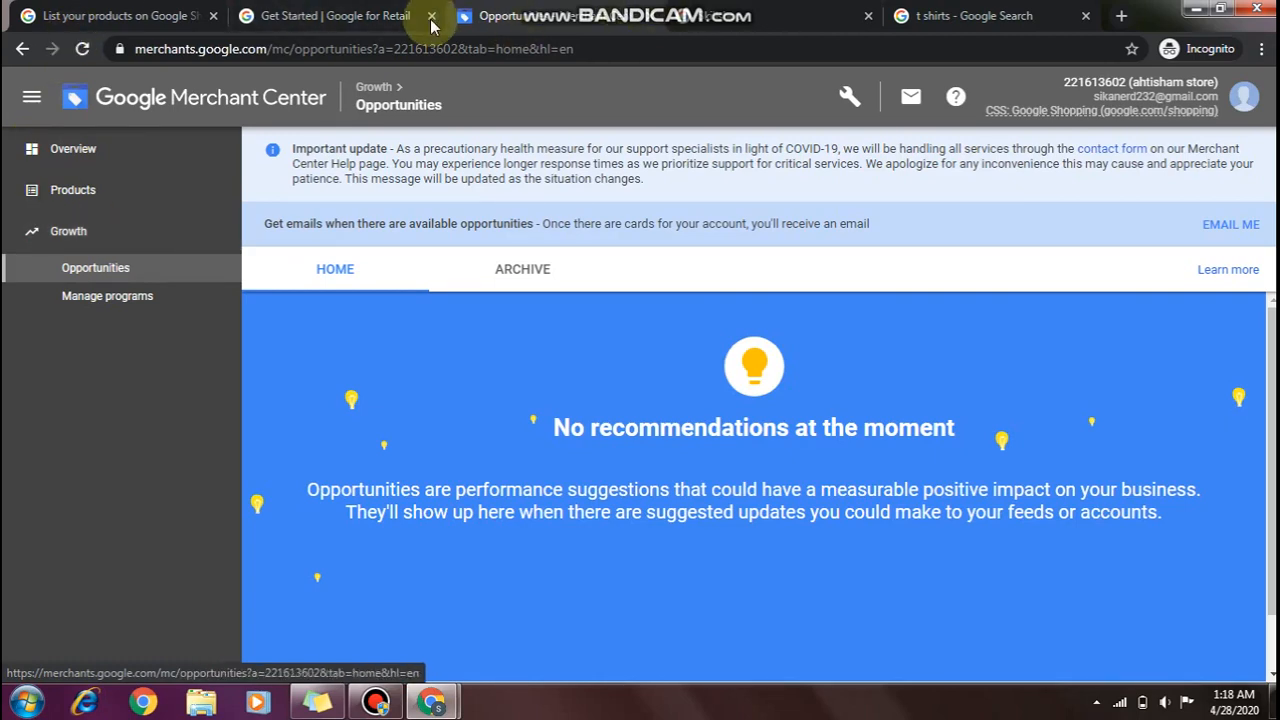
Step: Return to the Google blog article about listing products on Google Shopping and review its paragraphs on free listings for merchants
left_click(148, 12)
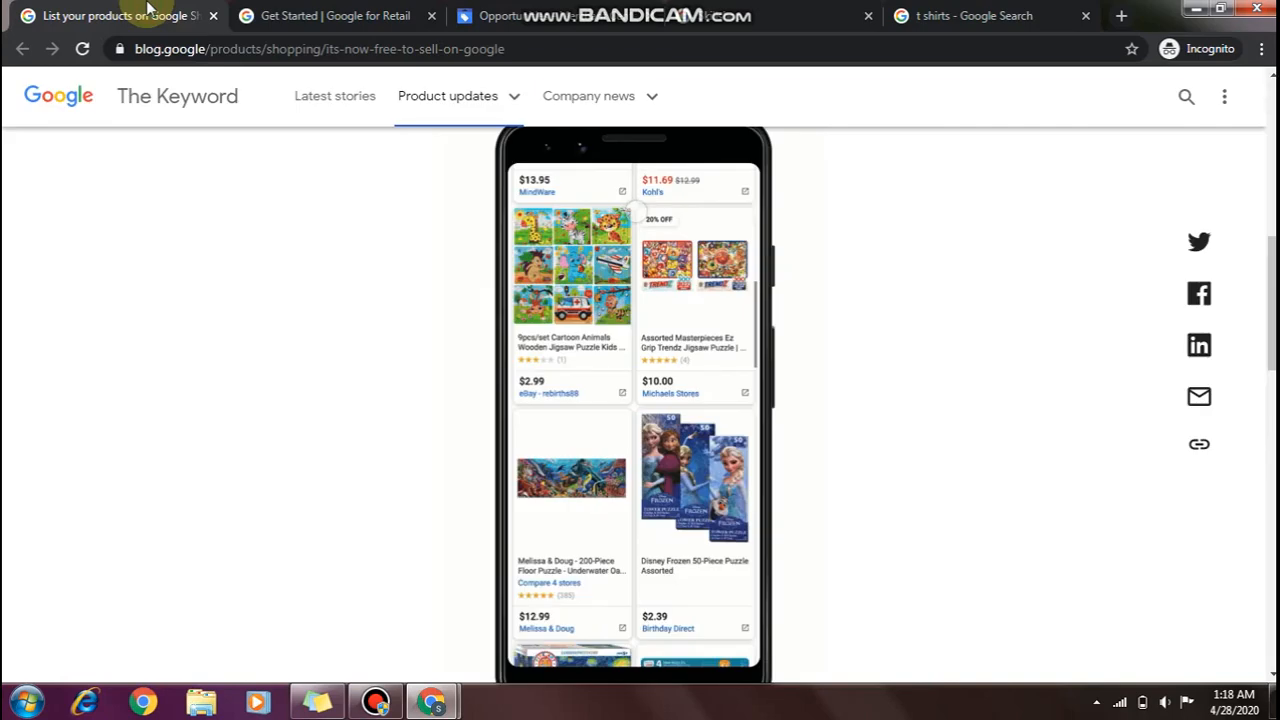
scroll(148, 8, "up", 4)
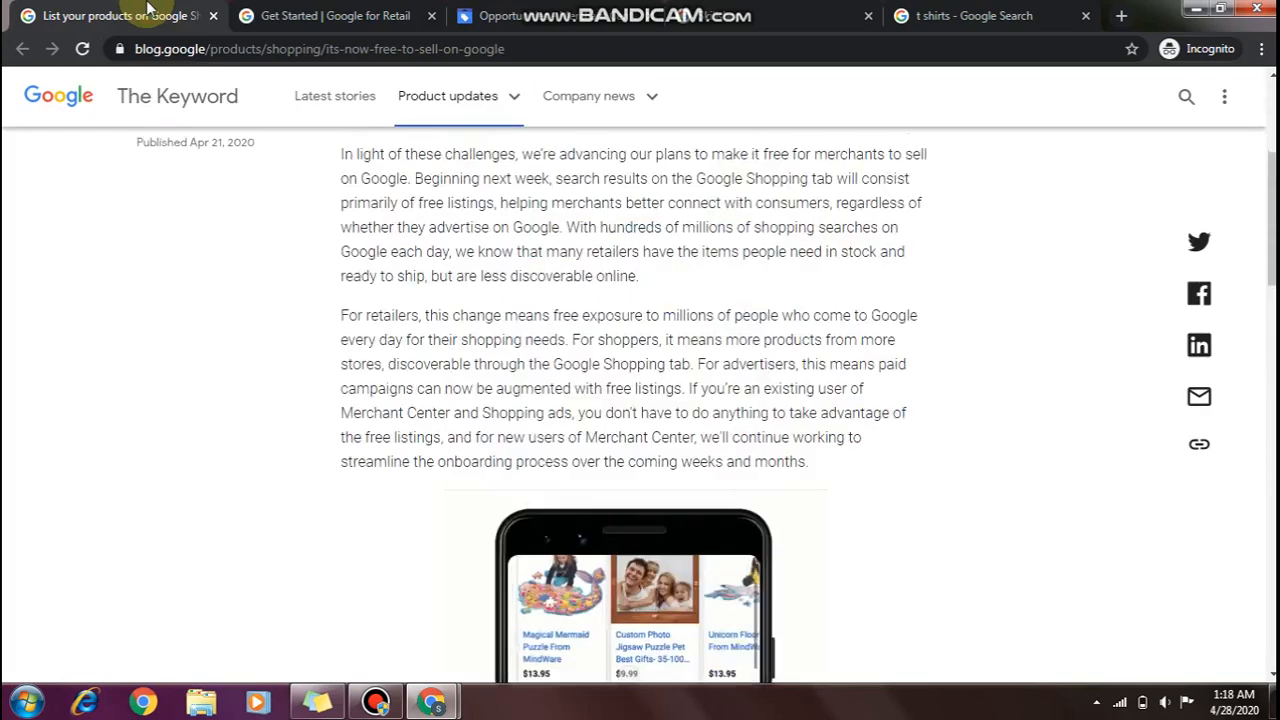
scroll(148, 8, "up", 3)
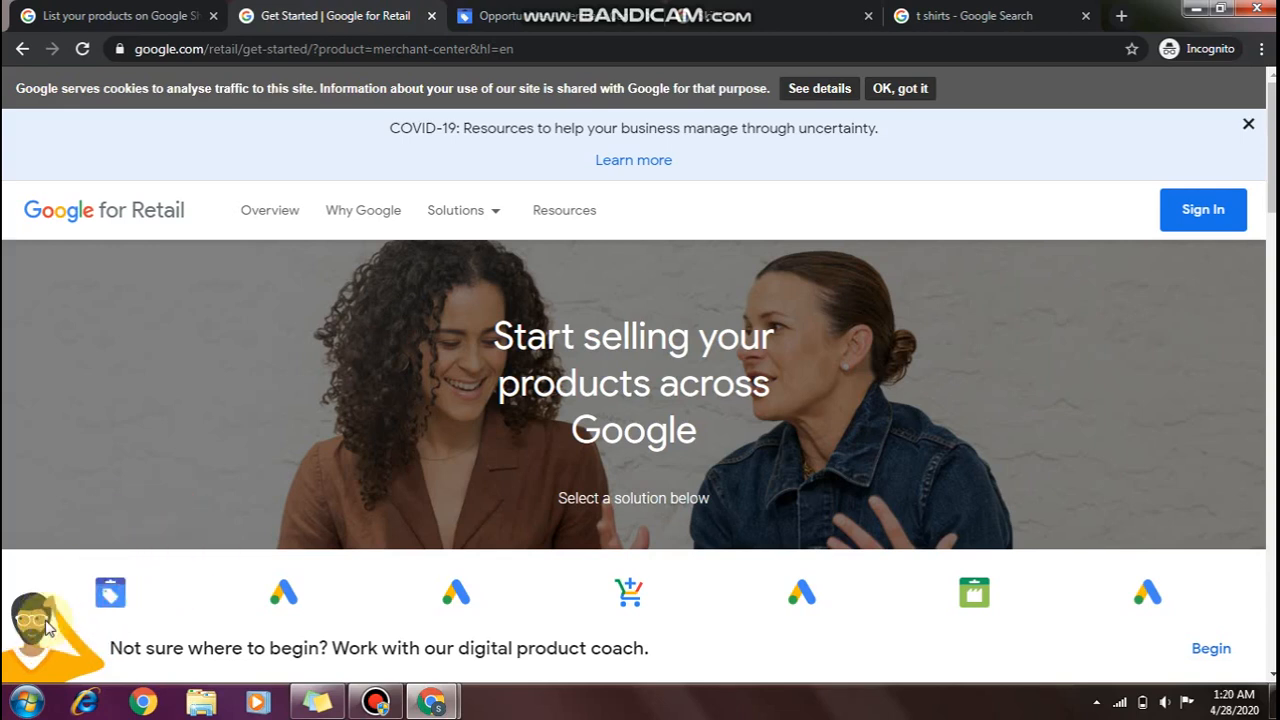
Step: Review the additional resources and the three Merchant Center getting-started steps on the Google for Retail page
scroll(966, 508, "down", 10)
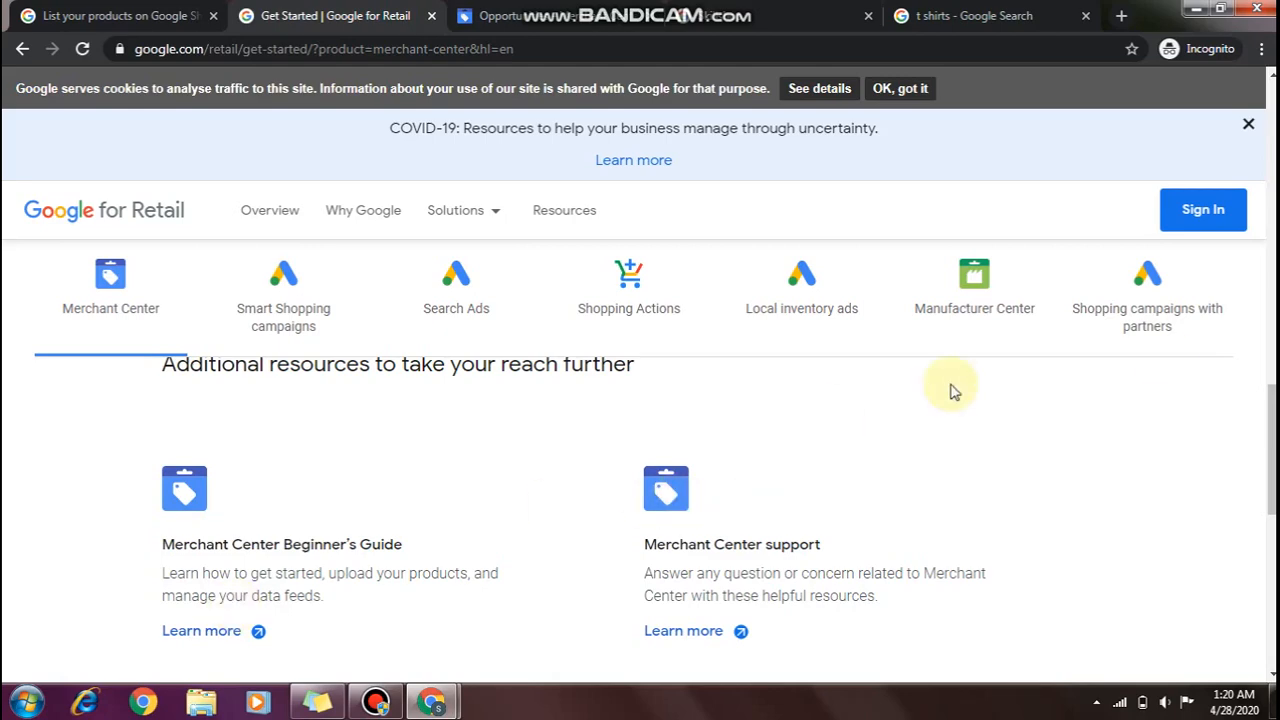
scroll(1272, 450, "up", 2)
left_click_drag(1272, 370, 1274, 290)
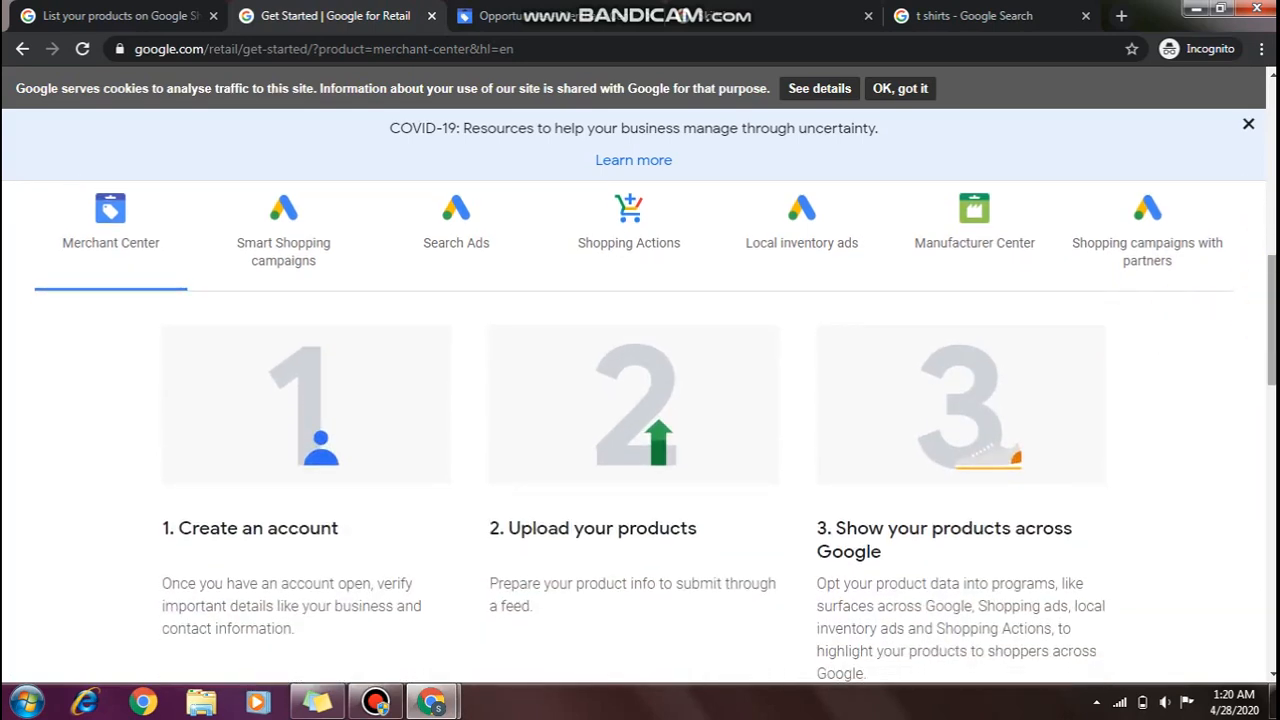
scroll(1185, 310, "down", 1)
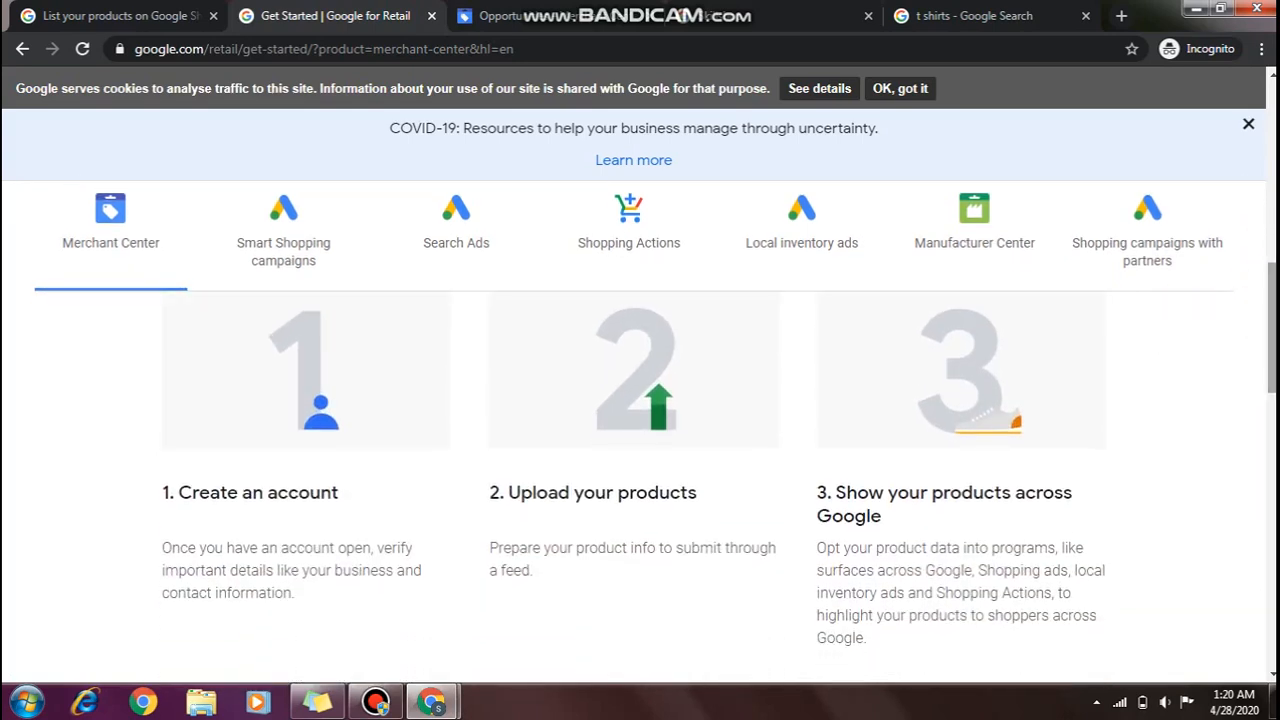